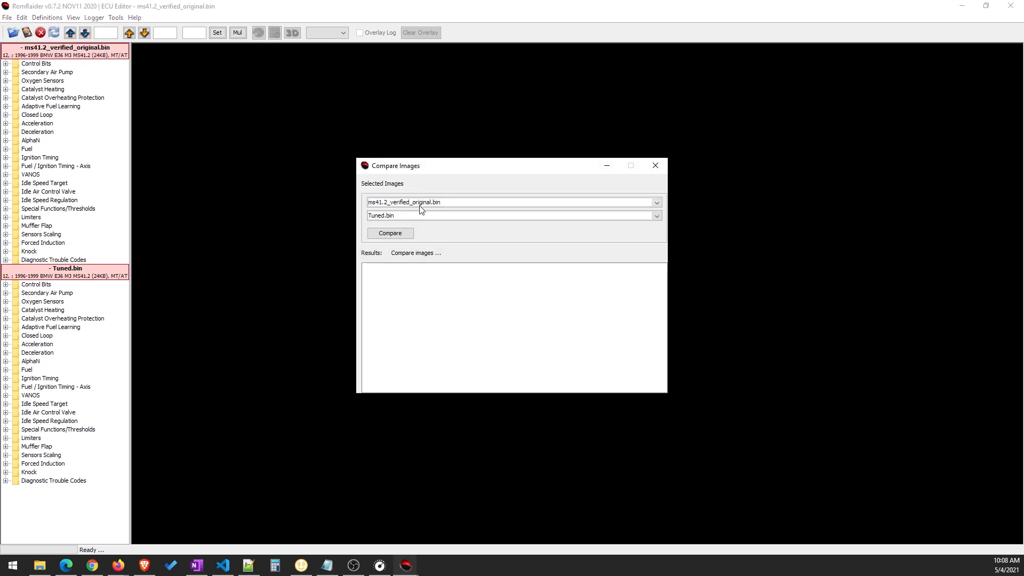
Compare the image ms41.2_verified_original.bin with Tuned.bin and look through the list of modified and unchanged tables
left_click(658, 204)
left_click(469, 173)
left_click(421, 217)
left_click(431, 216)
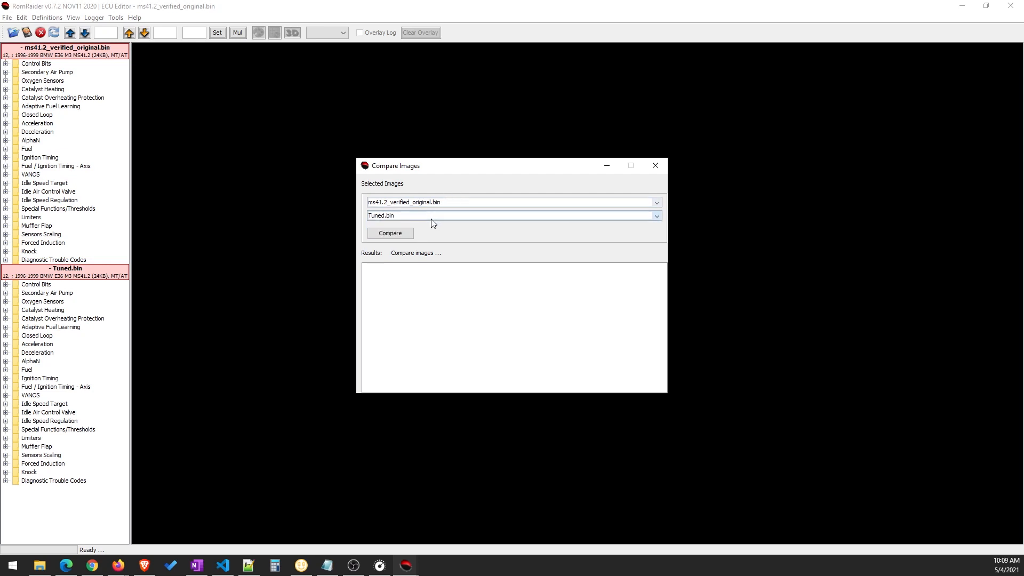
left_click(401, 235)
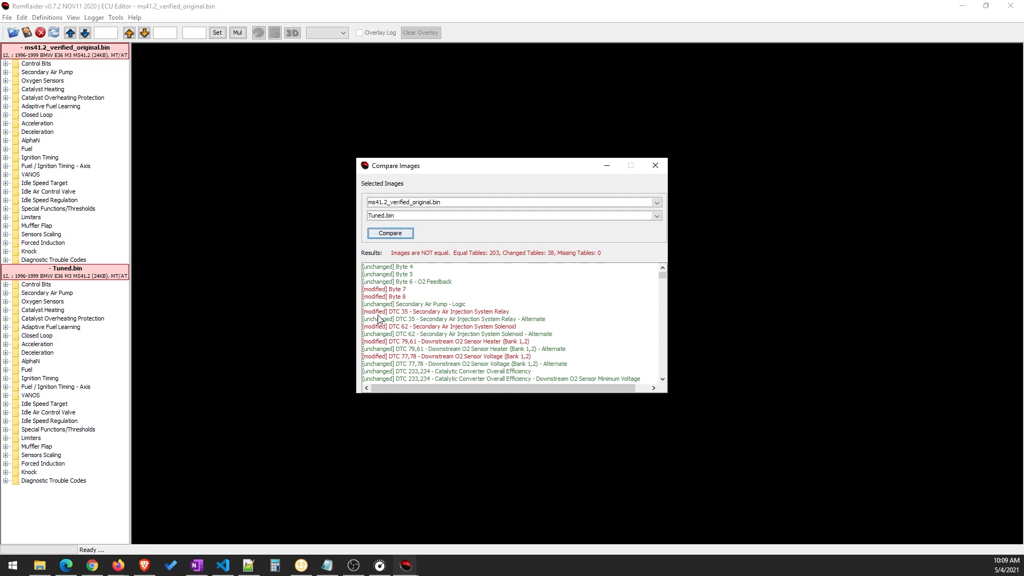
scroll(425, 323, "down", 3)
scroll(425, 323, "down", 3)
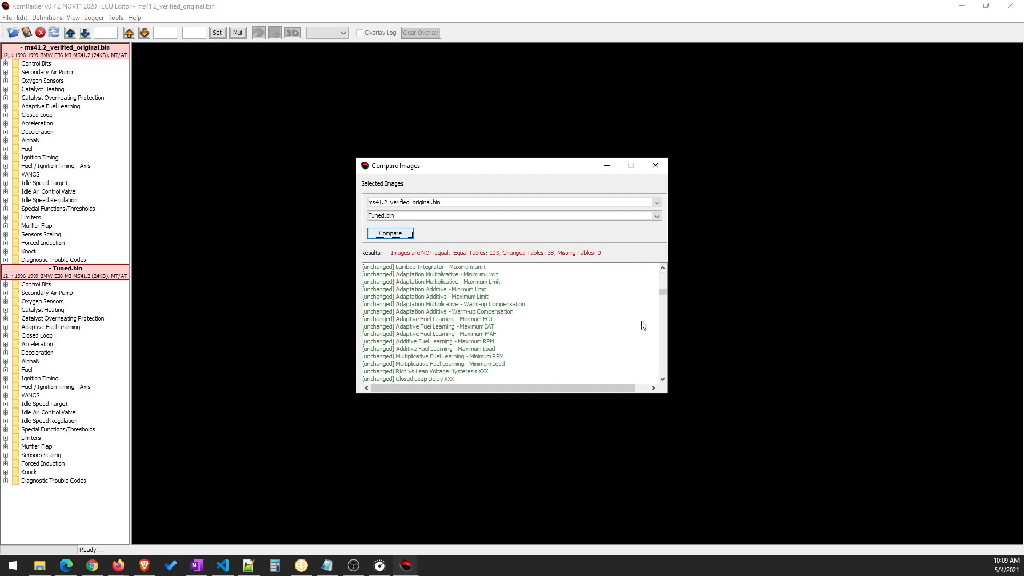
left_click_drag(663, 294, 661, 273)
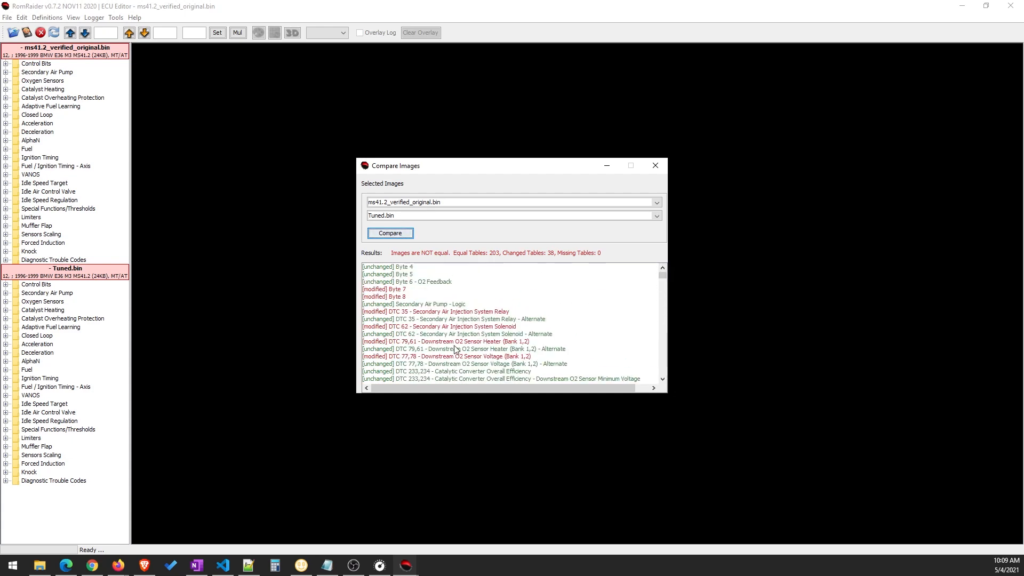
View both images' versions of the modified DTC 35 - Secondary Air Injection System Relay table one below the other, and close them
scroll(455, 347, "down", 1)
double_click(453, 289)
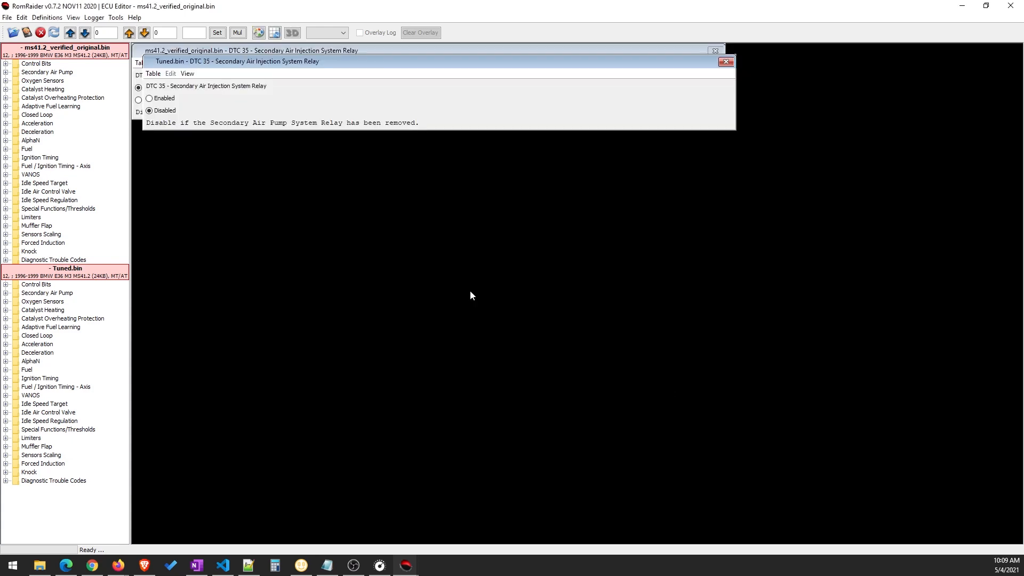
left_click_drag(279, 65, 276, 147)
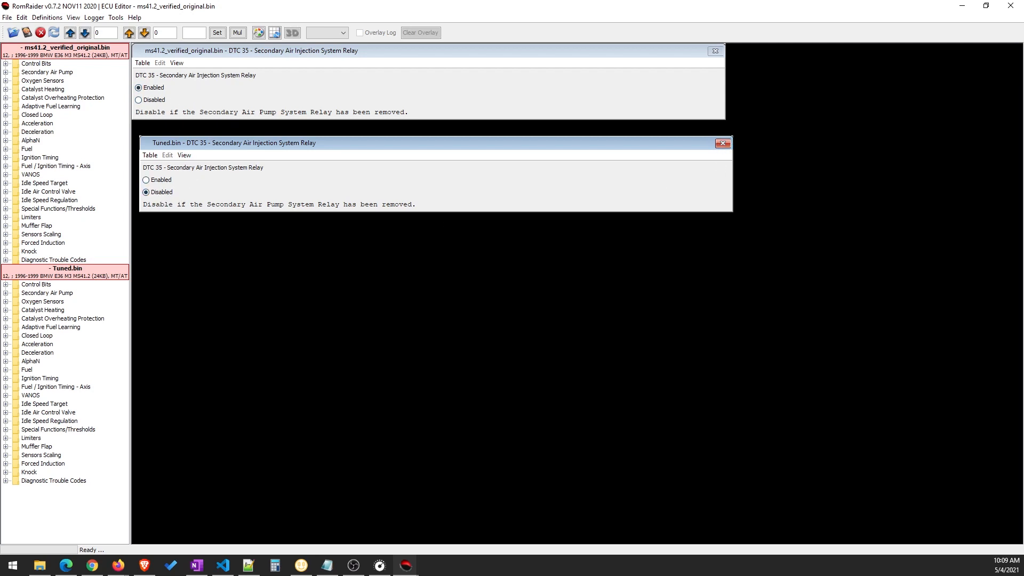
left_click(723, 143)
left_click(716, 51)
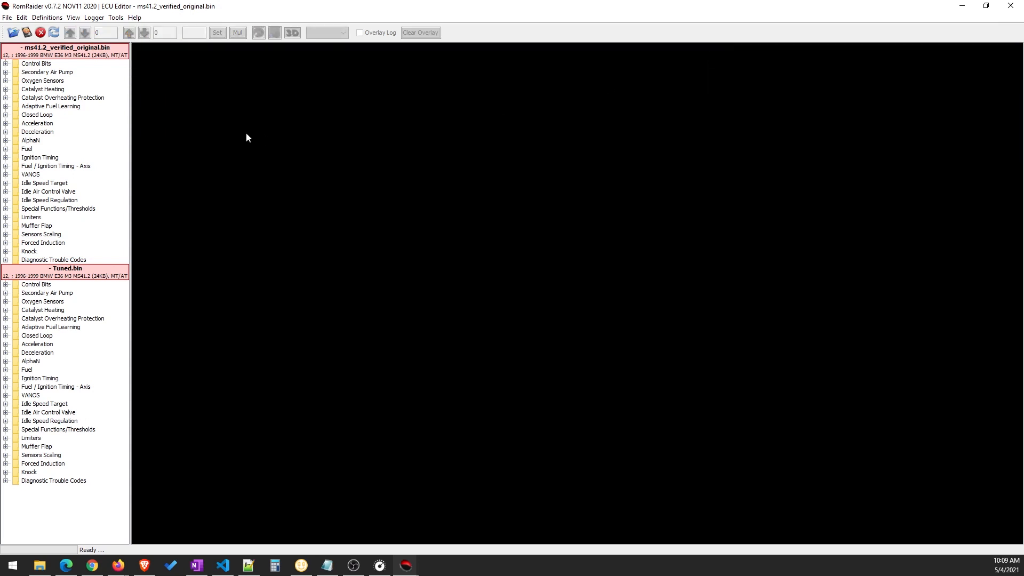
Run the image comparison between ms41.2_verified_original.bin and Tuned.bin again
left_click(22, 18)
left_click(35, 41)
left_click(397, 234)
Open the modified Fuel Injection - Base table of both images from the comparison results and place the two tables side by side
scroll(491, 348, "down", 6)
scroll(491, 348, "down", 15)
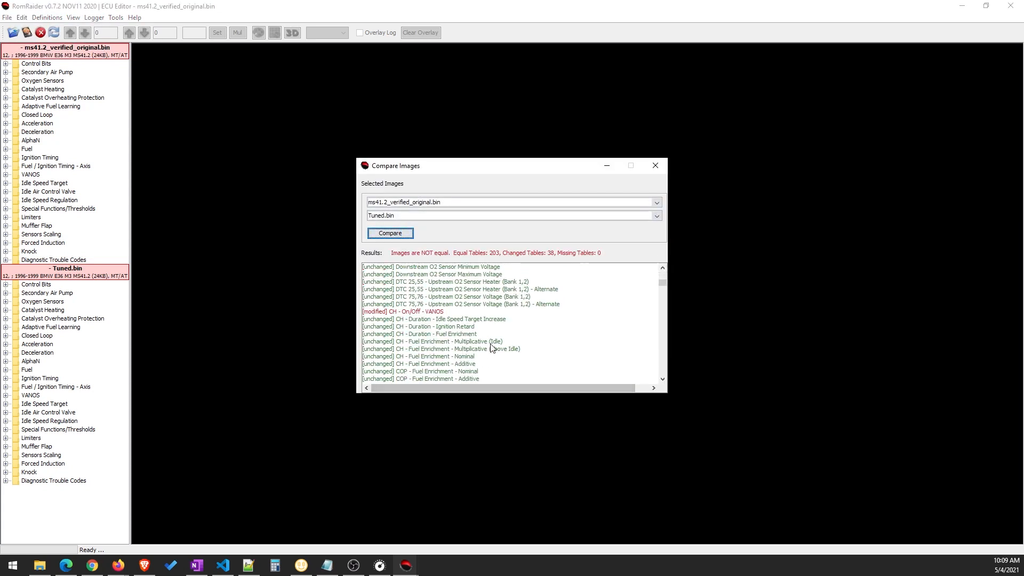
scroll(491, 348, "down", 8)
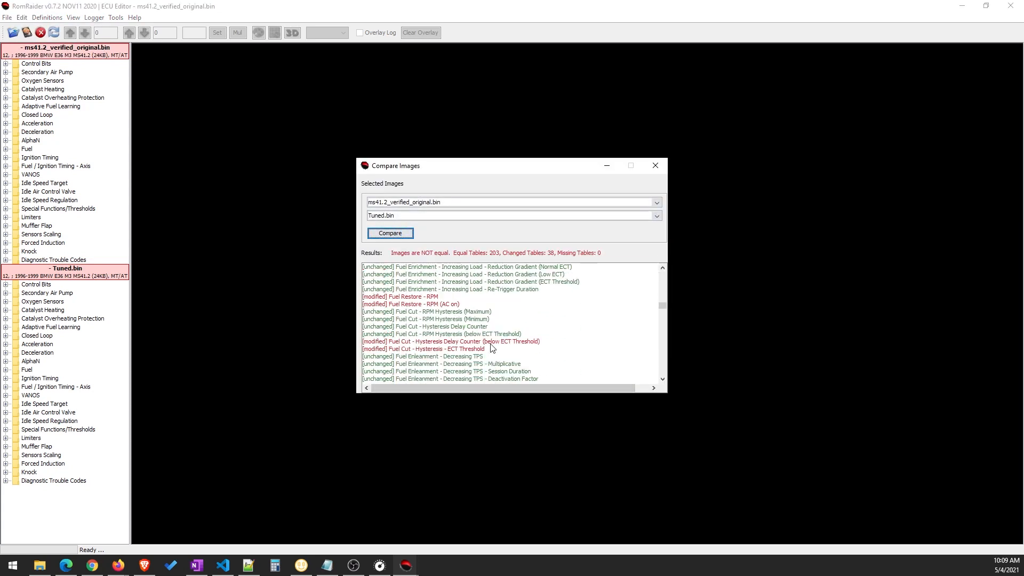
scroll(491, 348, "down", 2)
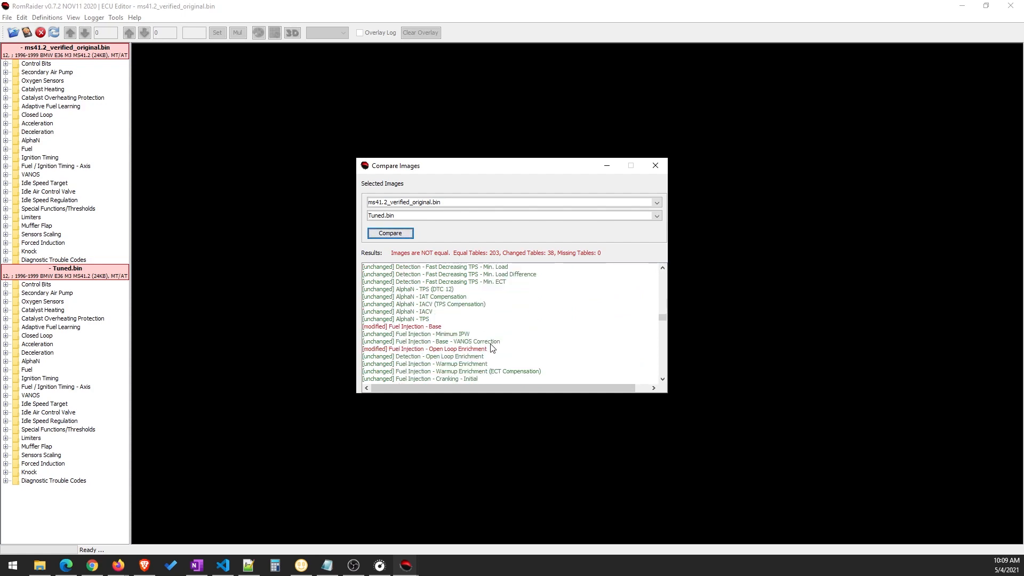
double_click(434, 326)
left_click_drag(280, 61, 587, 55)
left_click_drag(308, 56, 319, 65)
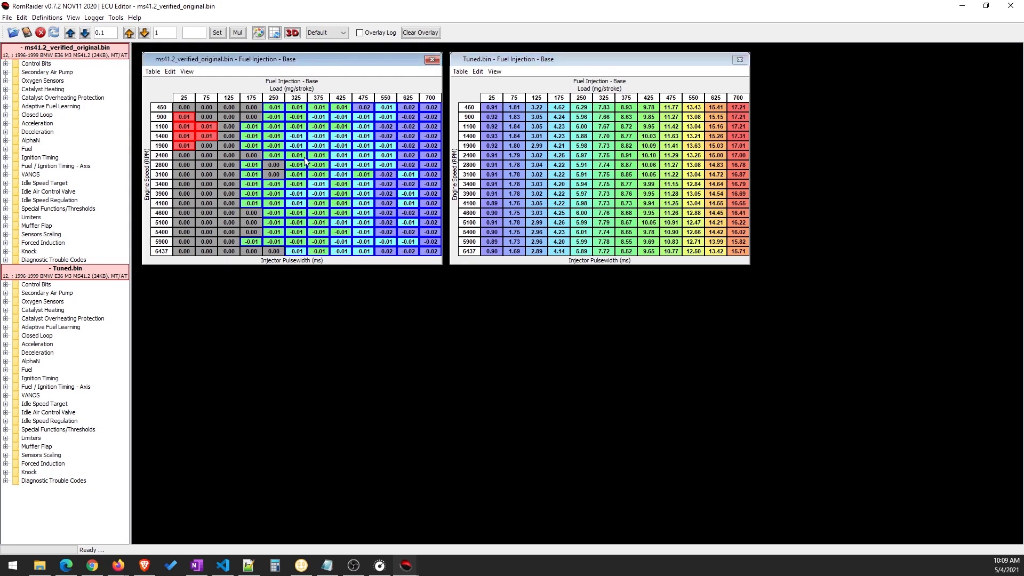
Turn off the comparison display in the Fuel Injection - Base table of ms41.2_verified_original.bin
mouse_move(287, 185)
left_click(159, 73)
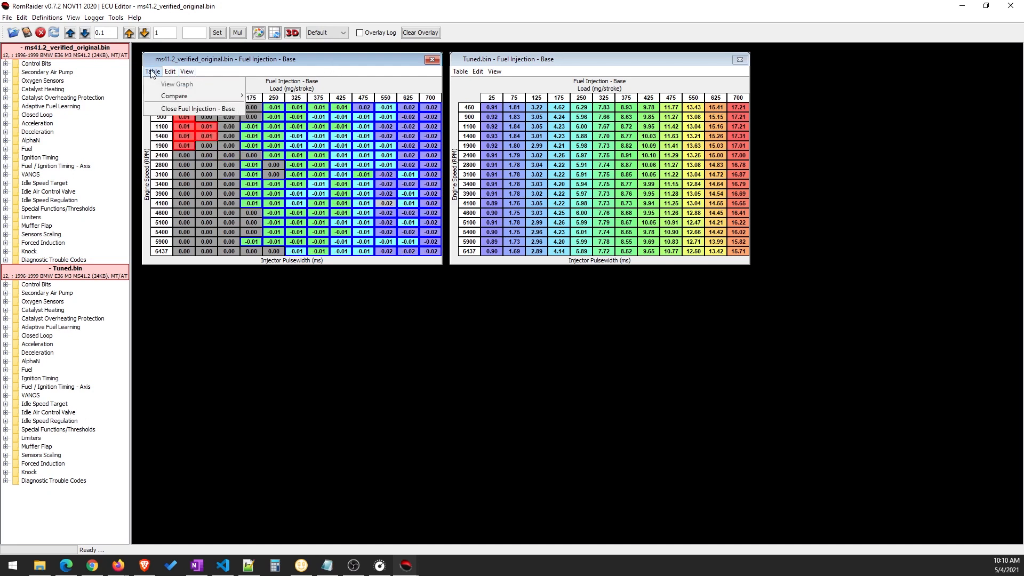
mouse_move(166, 96)
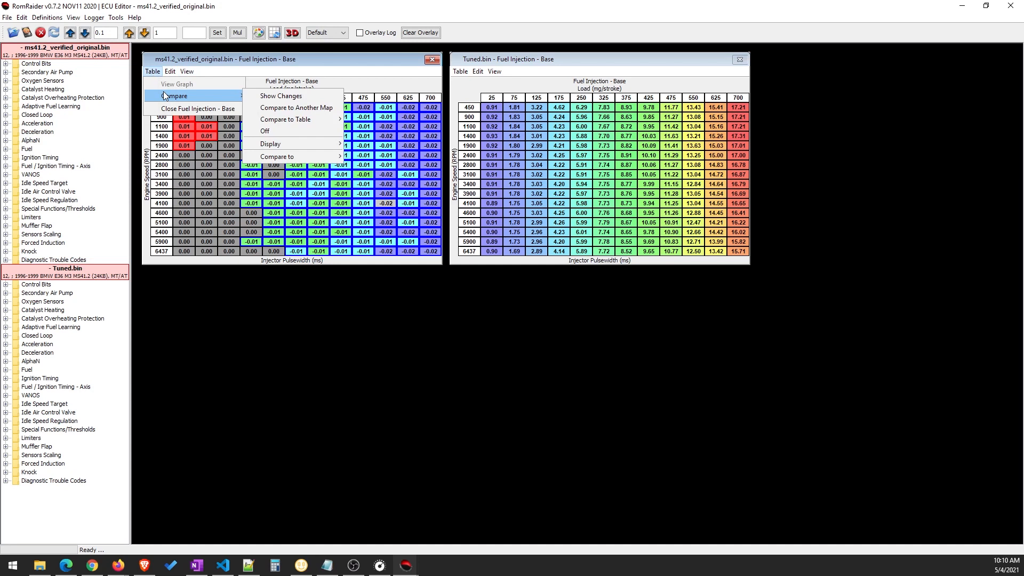
left_click(289, 132)
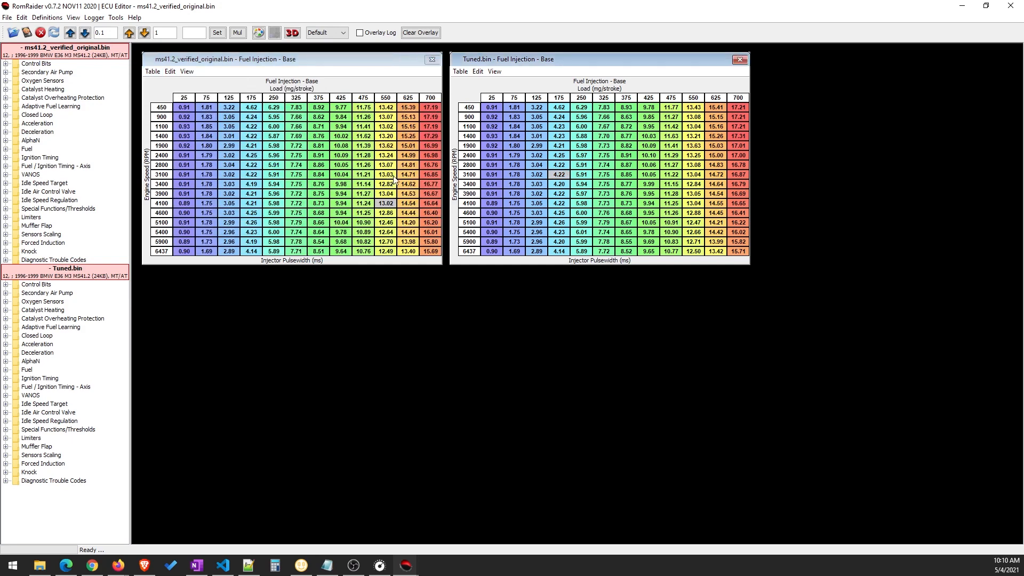
left_click_drag(511, 59, 509, 54)
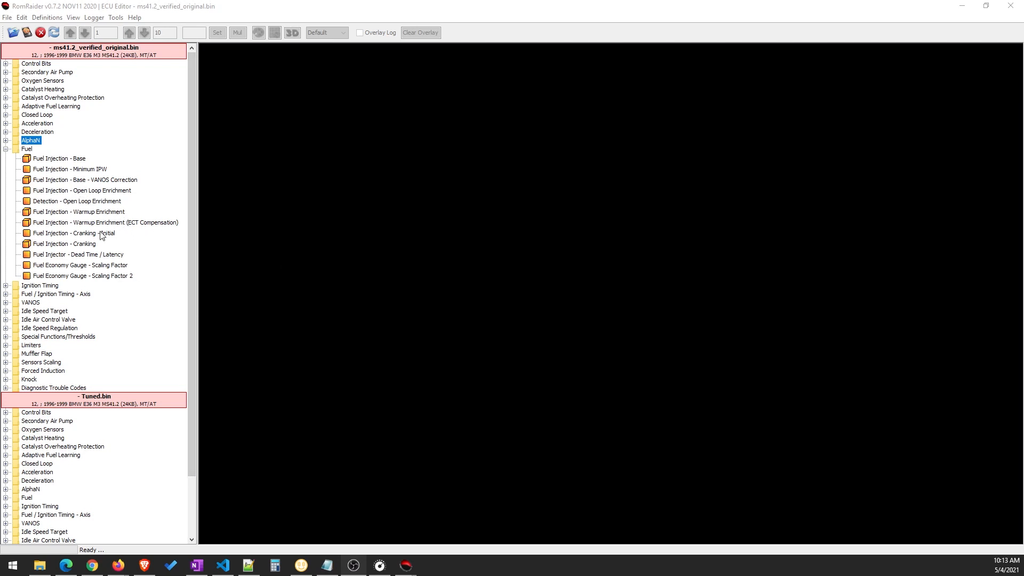
Open the Fuel Injection - Base table of ms41.2_verified_original.bin and examine the cells at 425 and 475 mg/stroke around 4100 RPM
double_click(68, 160)
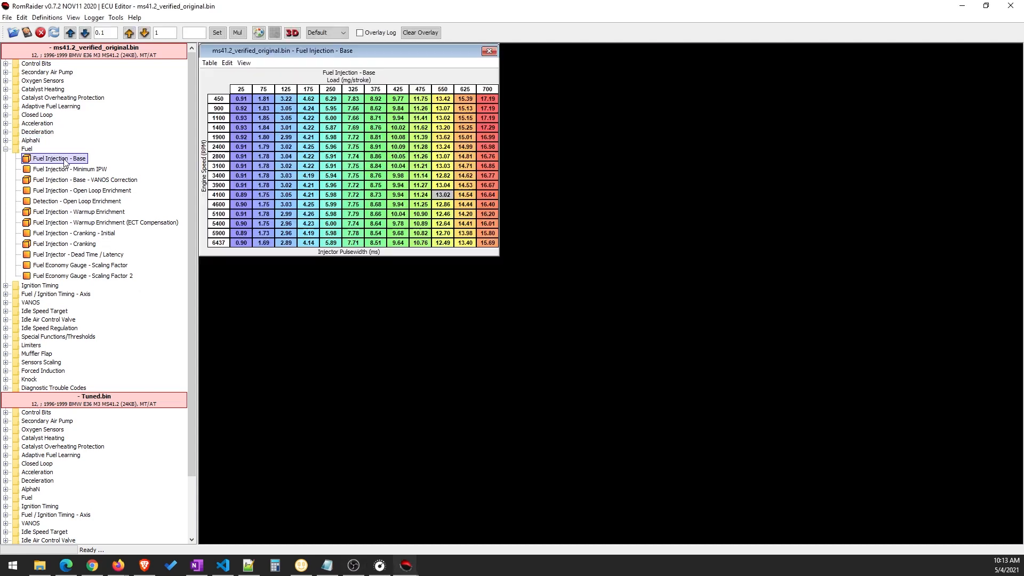
left_click_drag(305, 53, 399, 83)
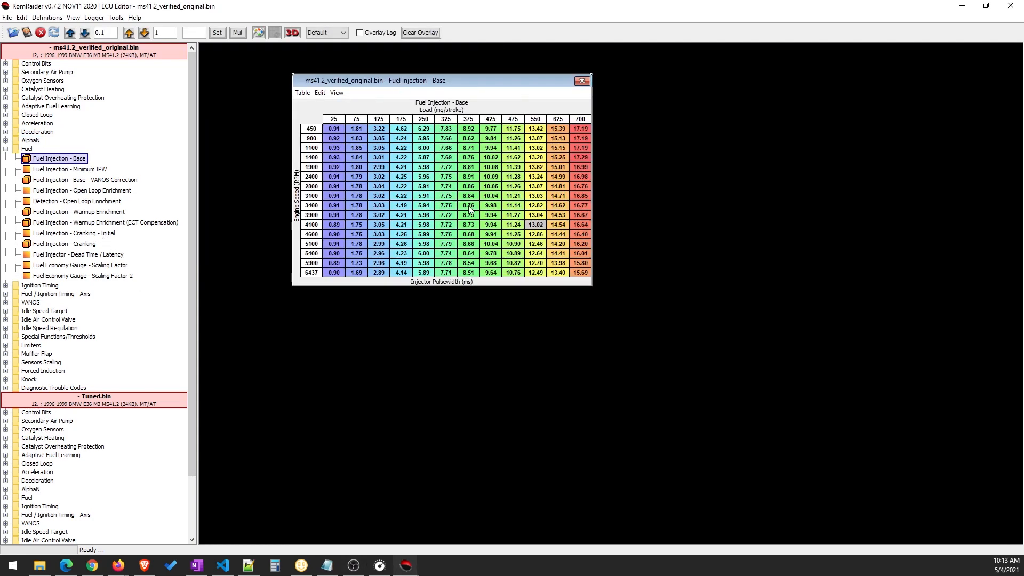
left_click(490, 237)
left_click(491, 225)
left_click(515, 225)
mouse_move(519, 236)
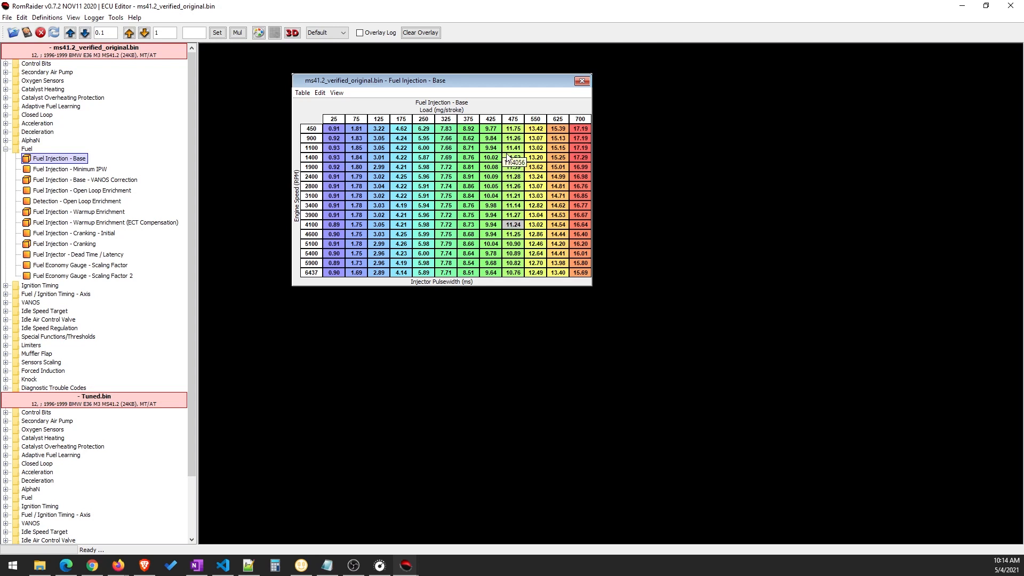
mouse_move(519, 257)
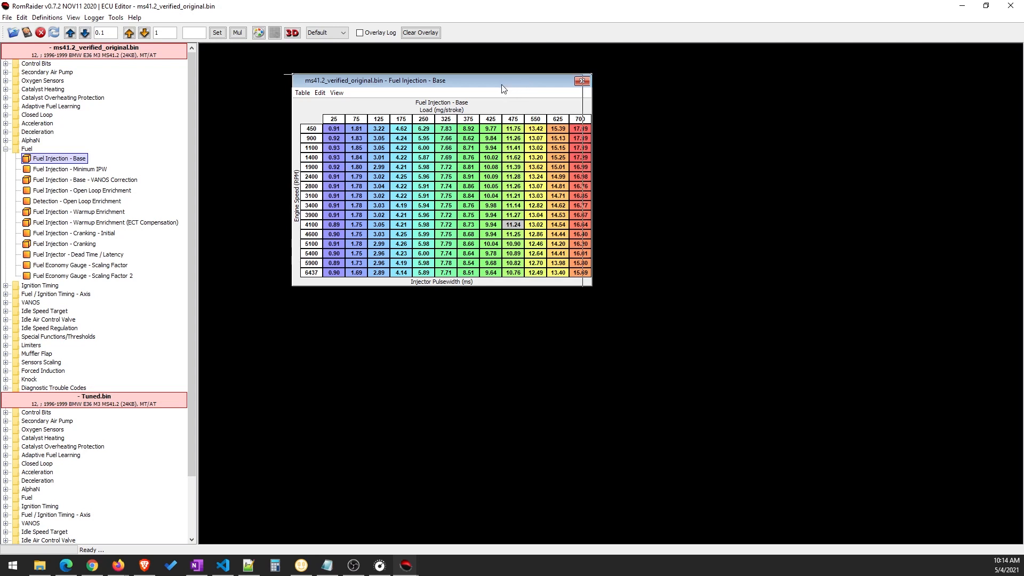
Examine how the injector pulsewidths in the base fuel table vary across the whole range of engine speeds and loads
left_click_drag(507, 84, 495, 85)
left_click(506, 233)
left_click_drag(398, 191, 504, 246)
left_click(502, 262)
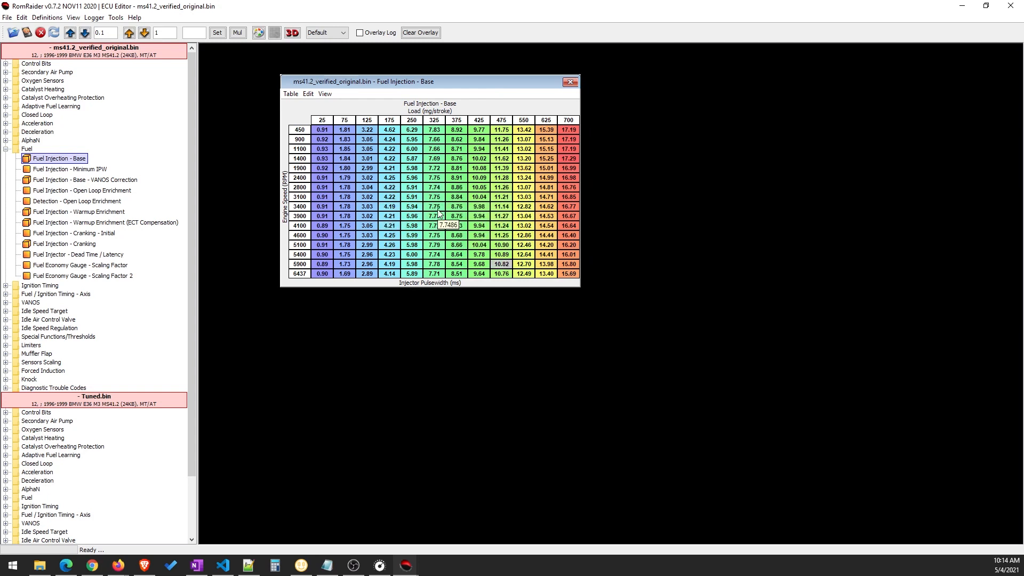
left_click(434, 178)
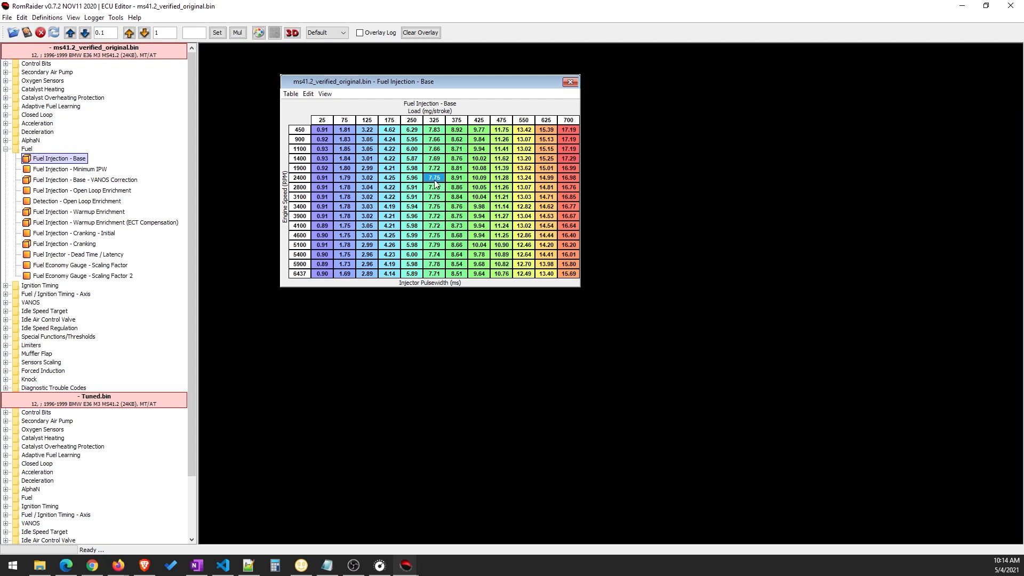
left_click(426, 219)
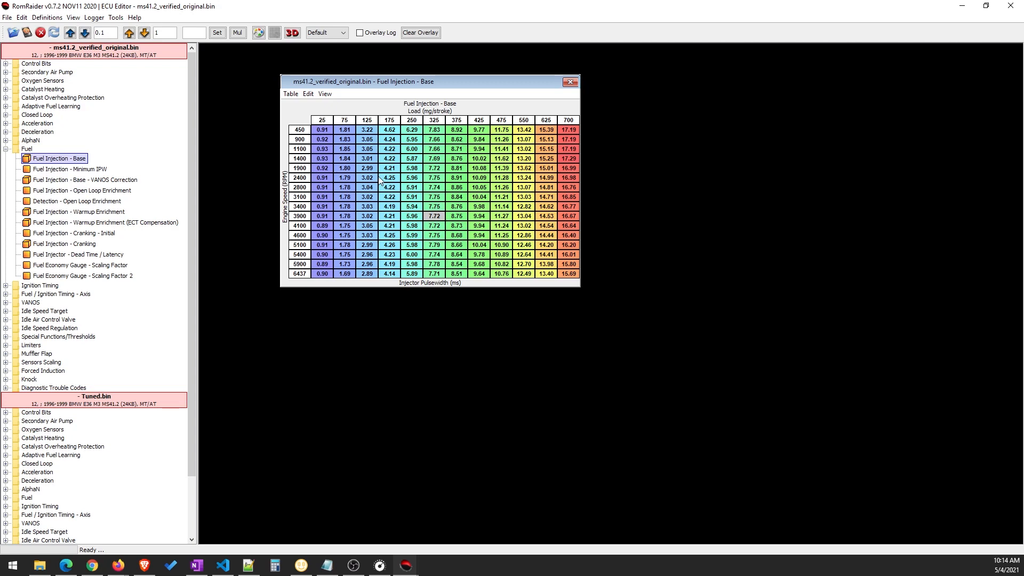
left_click_drag(324, 130, 569, 278)
left_click(476, 235)
left_click(429, 208)
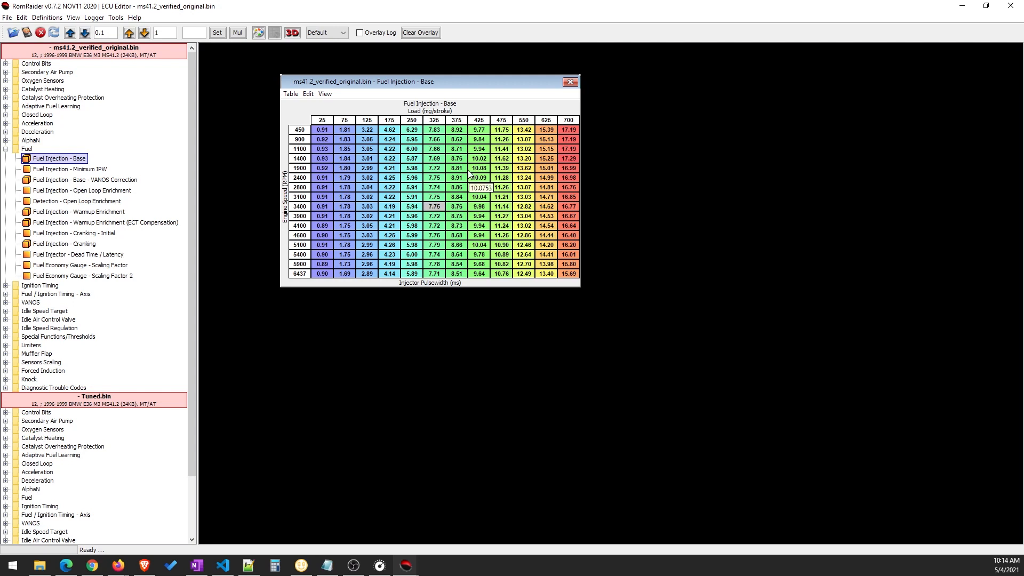
left_click_drag(488, 85, 552, 141)
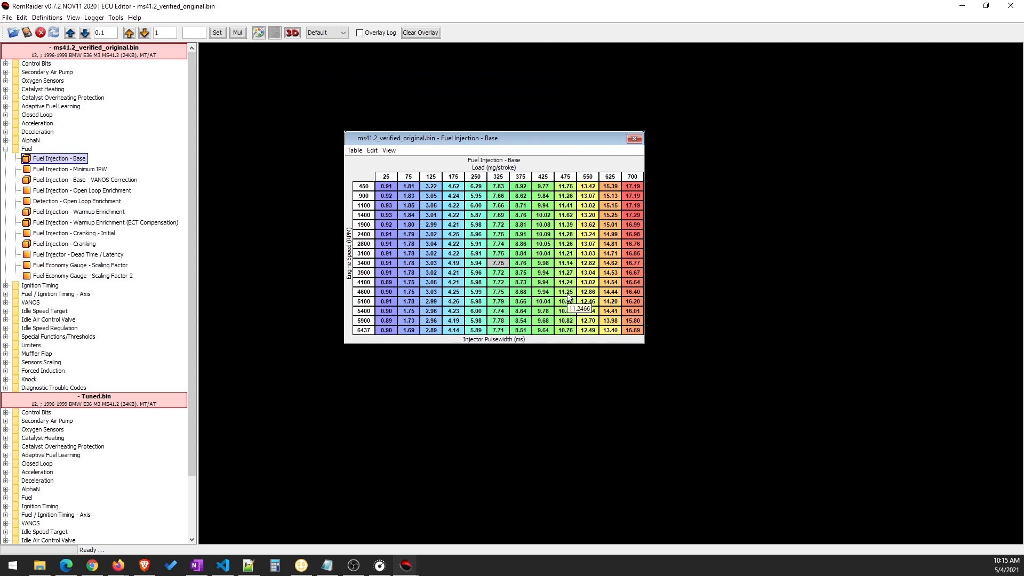
left_click(552, 276)
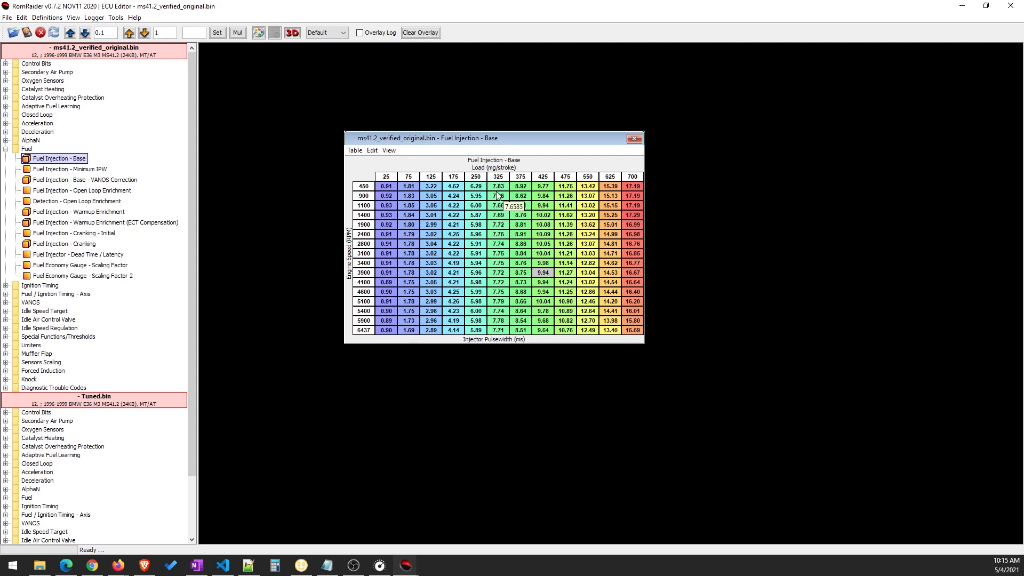
left_click(543, 320)
left_click(499, 273)
left_click(564, 282)
left_click(491, 247)
left_click_drag(382, 183, 636, 330)
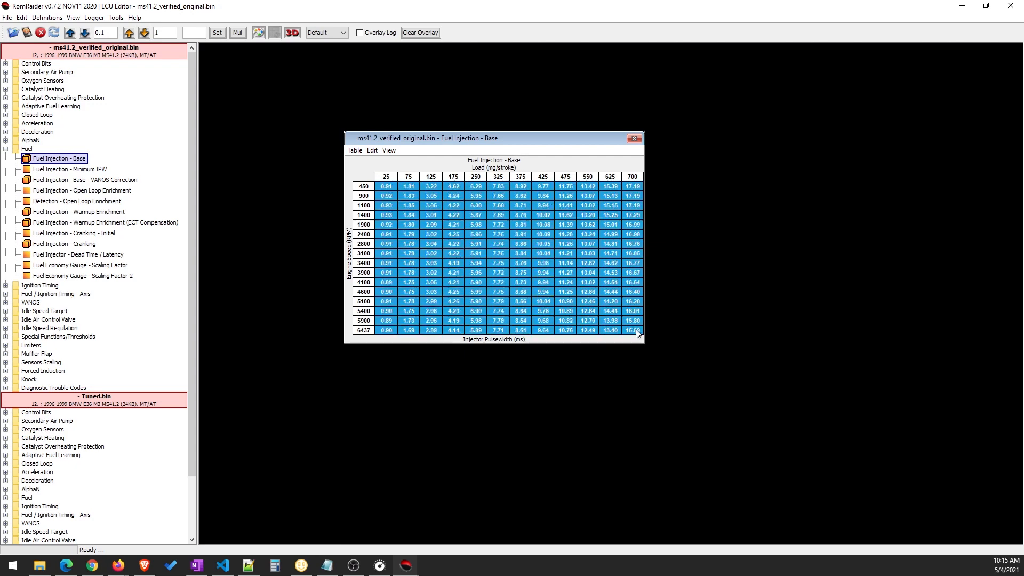
left_click(543, 272)
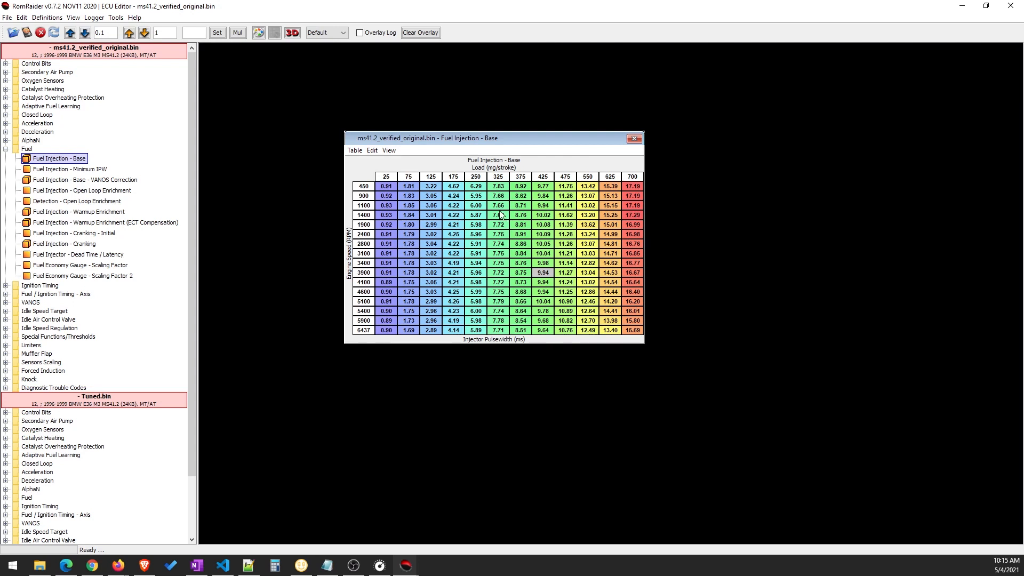
left_click(503, 262)
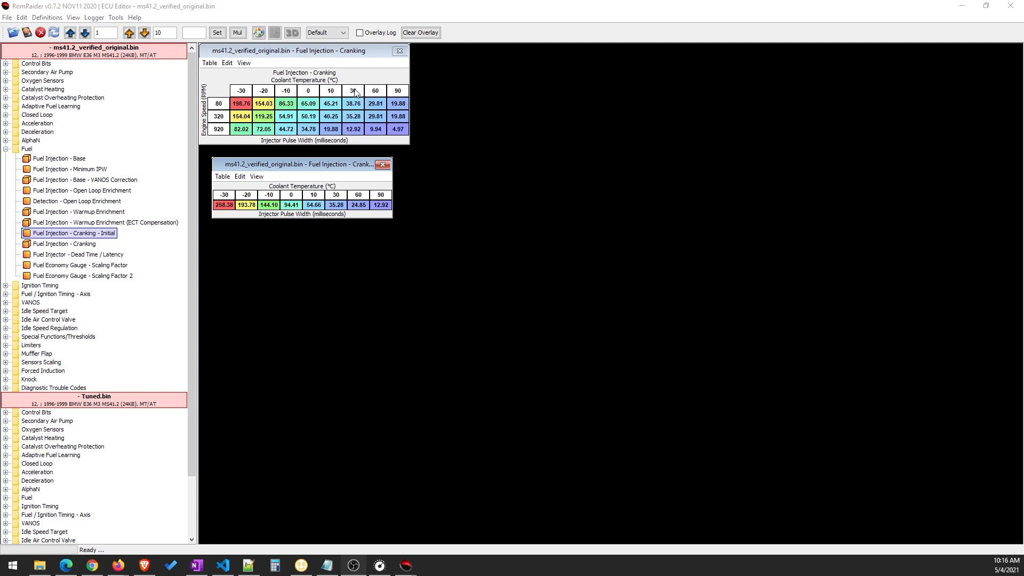
Examine the Fuel Injection - Cranking and Cranking - Initial tables together, reading pulse width against coolant temperature and engine speed
left_click_drag(330, 168, 327, 171)
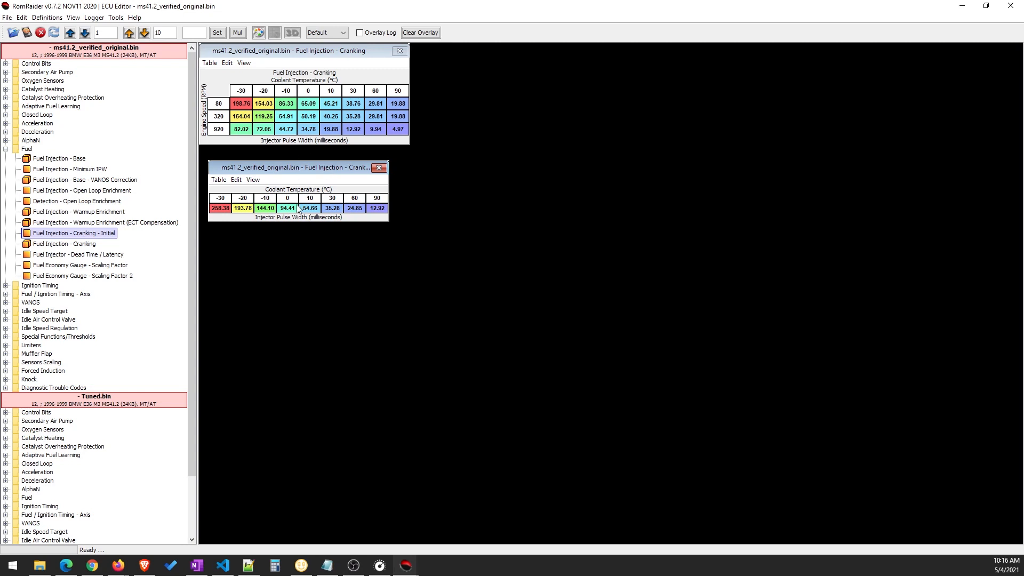
mouse_move(297, 209)
mouse_move(254, 107)
left_click_drag(252, 104, 370, 130)
left_click(370, 130)
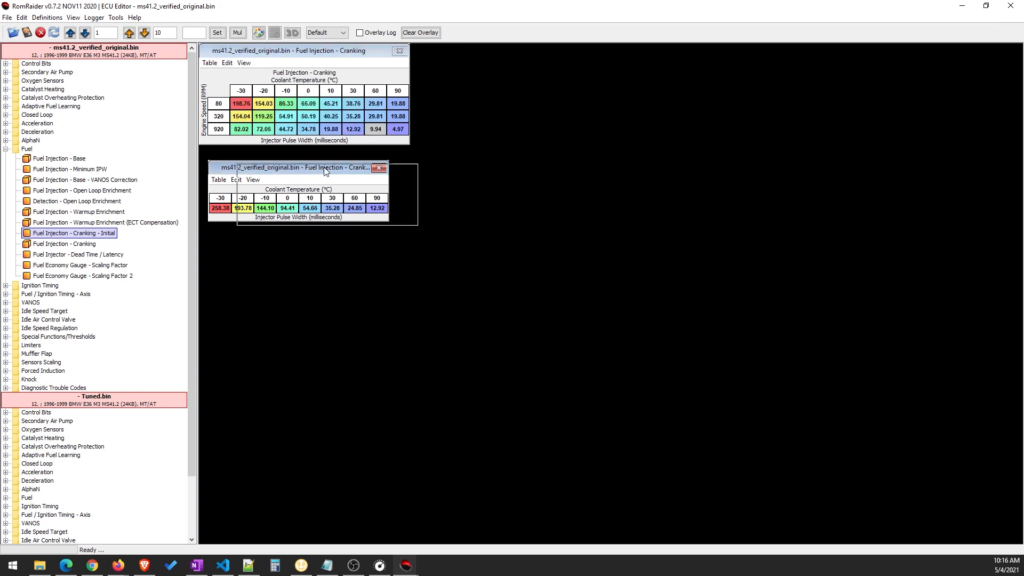
left_click_drag(332, 167, 362, 171)
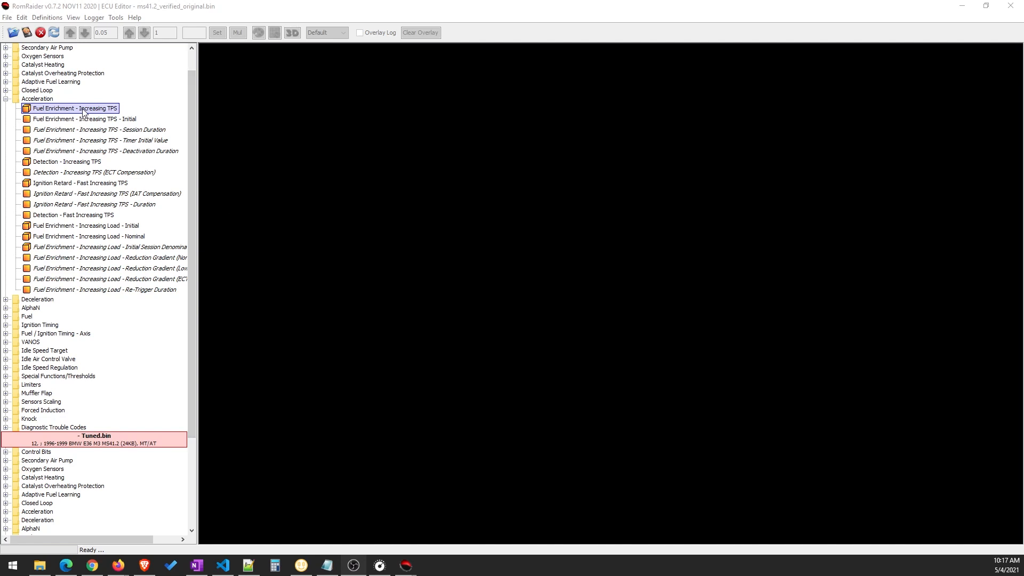
Open the Fuel Enrichment - Increasing TPS table and examine its multiplicative factors by throttle gradient and coolant temperature
double_click(56, 109)
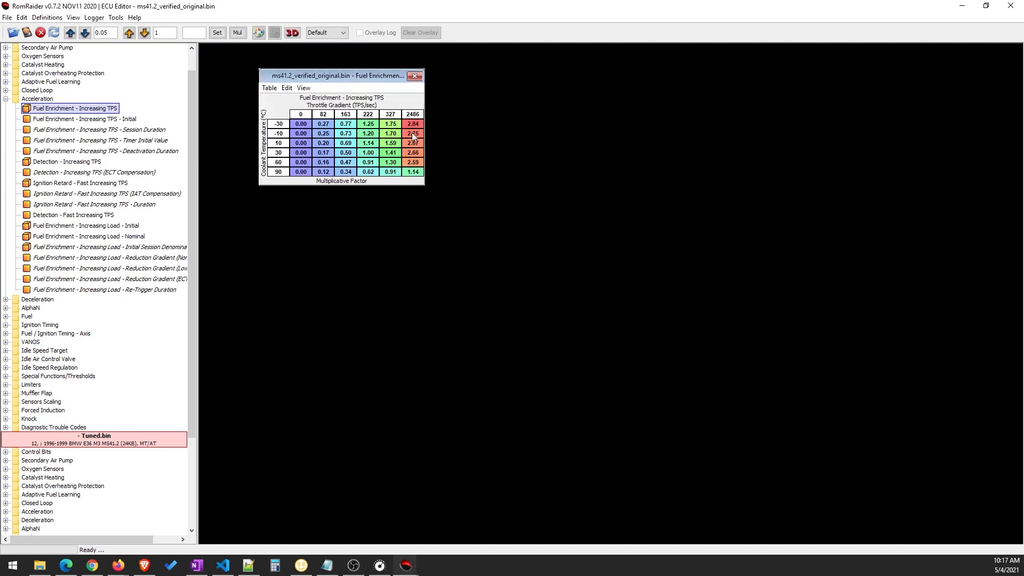
left_click(391, 153)
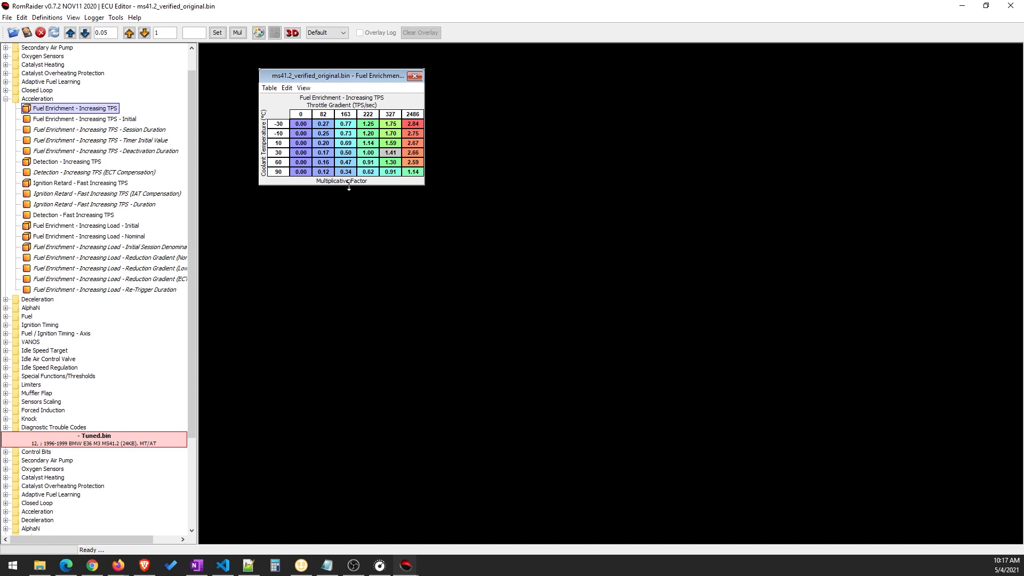
left_click_drag(344, 76, 352, 78)
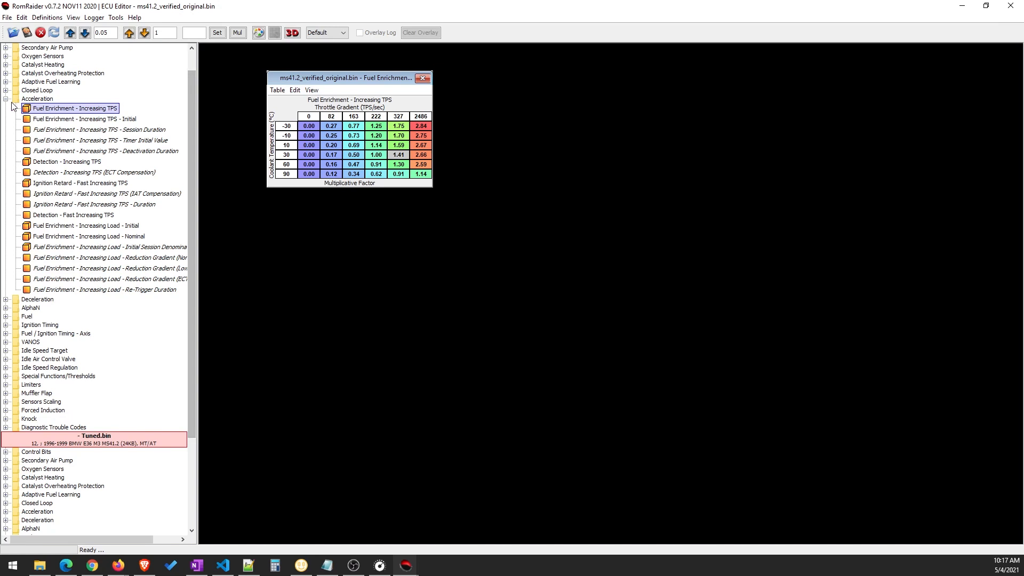
left_click(361, 137)
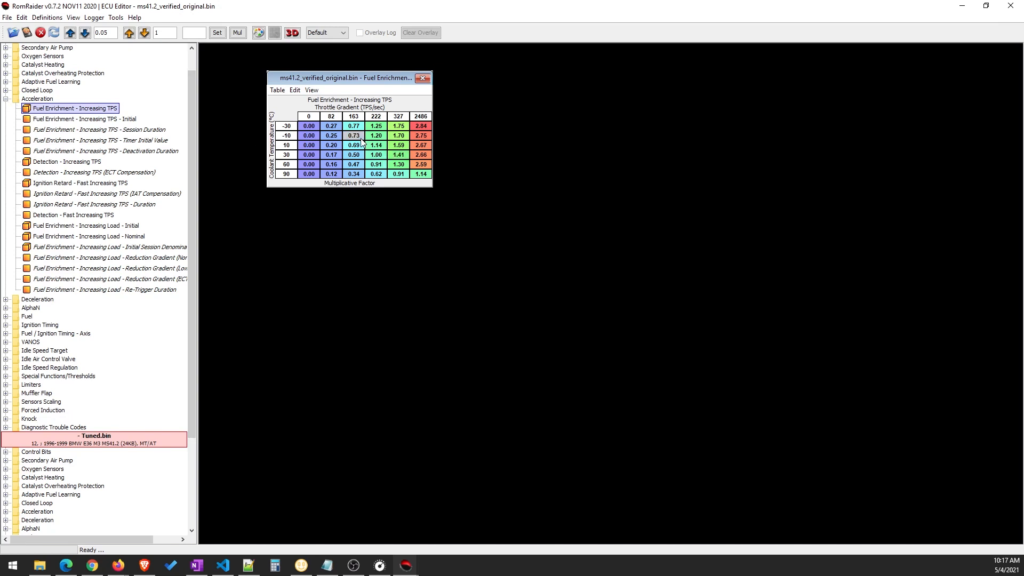
left_click_drag(332, 126, 412, 160)
left_click(413, 161)
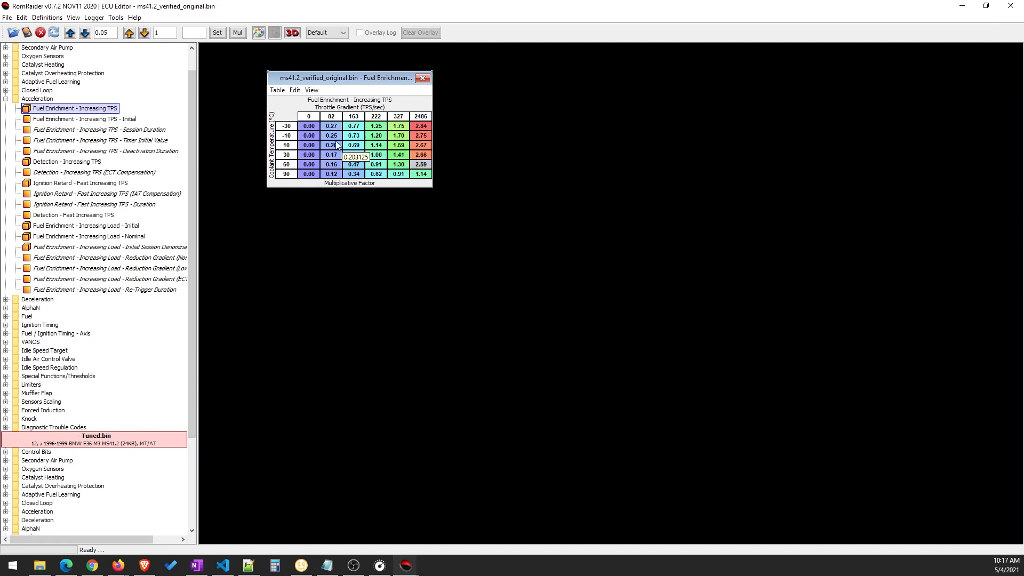
Close the throttle enrichment table, collapse the original image's Acceleration category and expand its Deceleration category
left_click(422, 78)
left_click(6, 99)
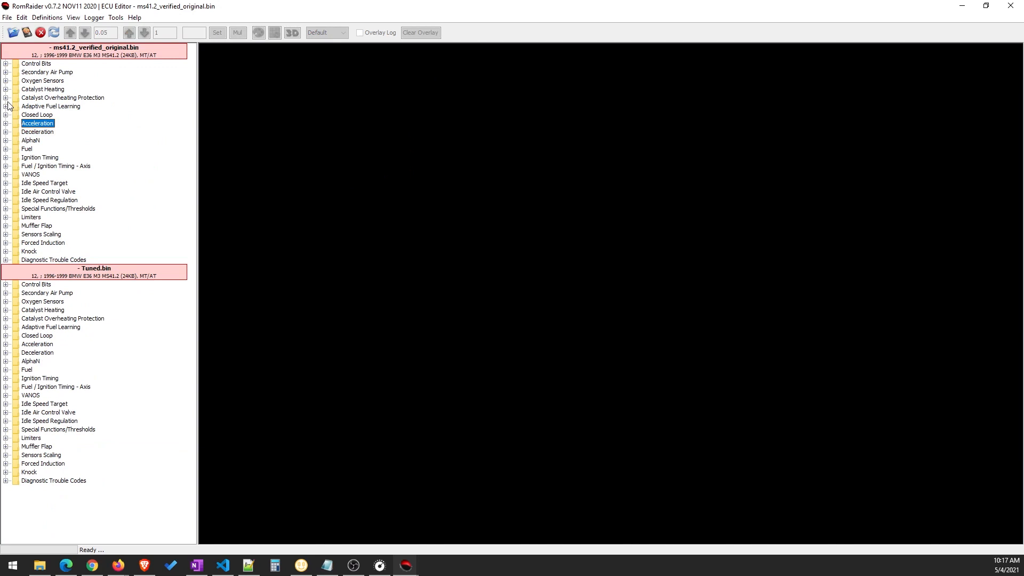
left_click(5, 131)
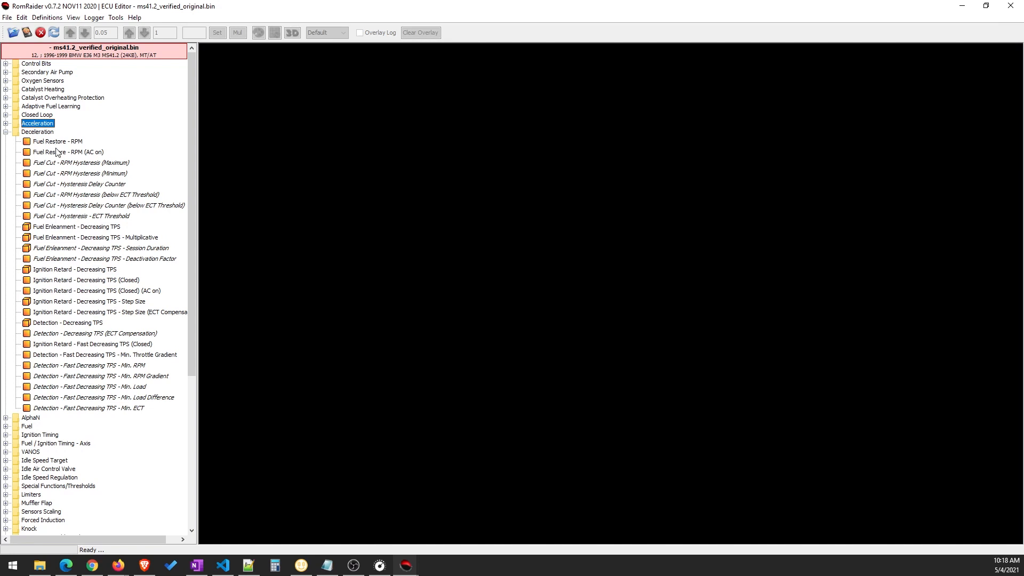
Open the Fuel Enleanment - Decreasing TPS table from the original image and shift its window into open workspace
double_click(67, 229)
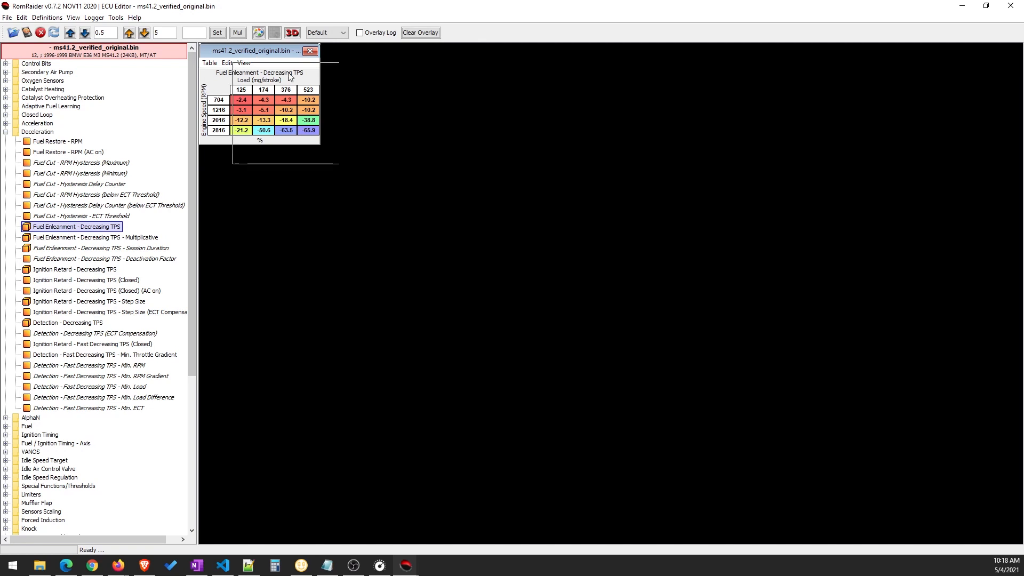
left_click_drag(260, 49, 321, 81)
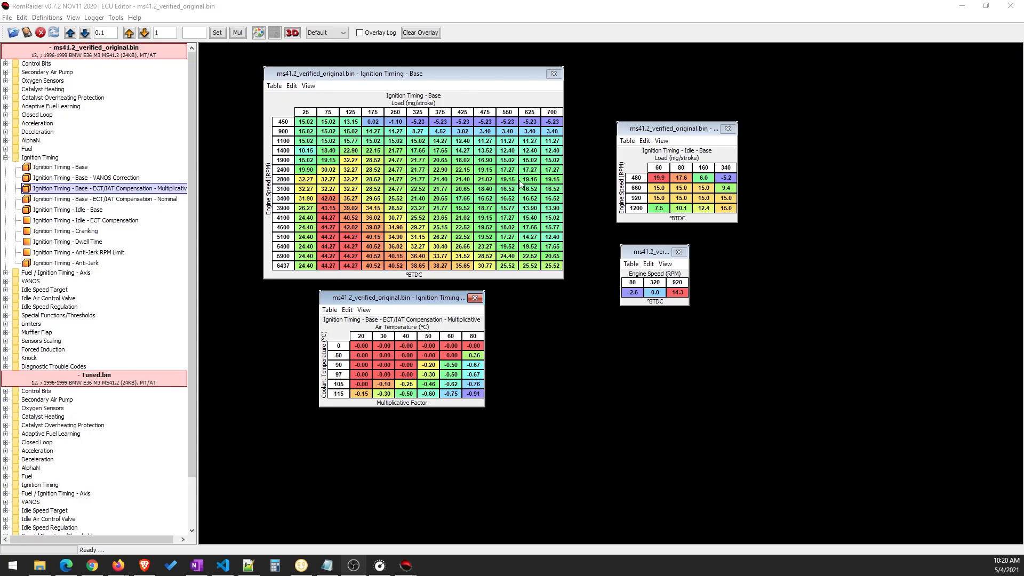
Examine how the original image's Ignition Timing - Base advance values vary across the whole range of engine speeds and loads
left_click(419, 301)
left_click_drag(417, 302, 430, 303)
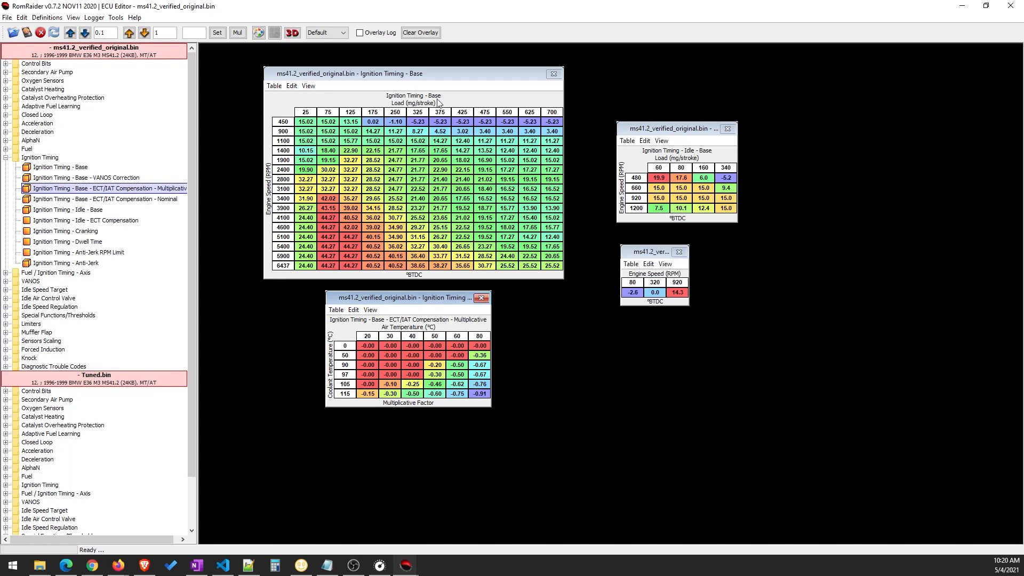
left_click_drag(418, 78, 421, 73)
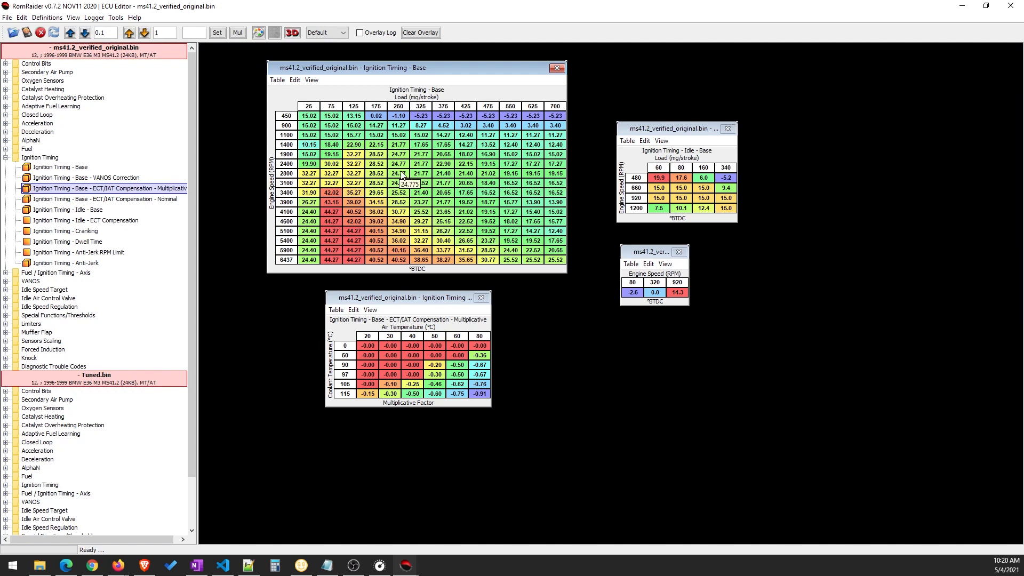
left_click_drag(432, 69, 441, 68)
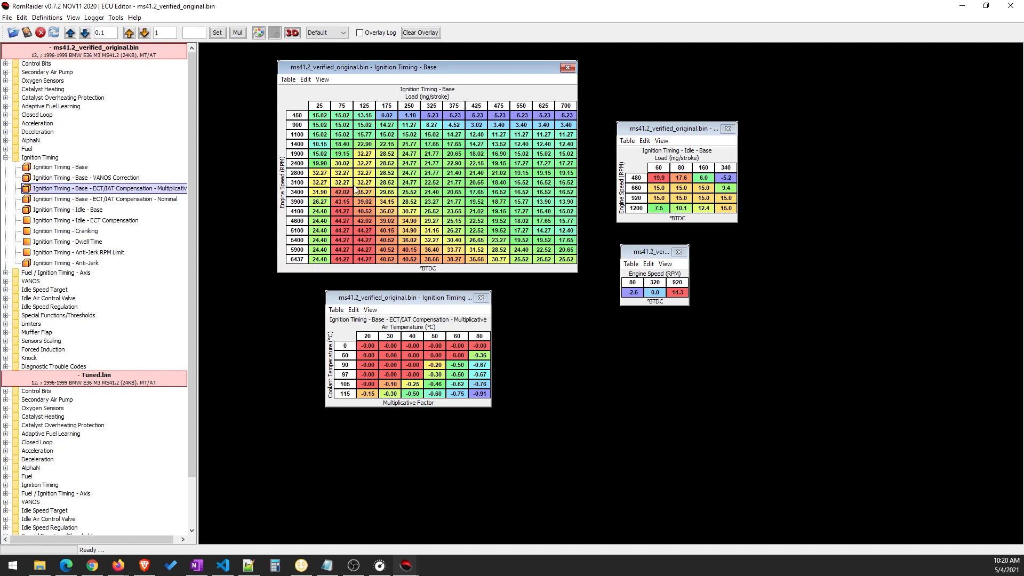
left_click_drag(320, 115, 509, 241)
left_click(387, 183)
left_click_drag(460, 72, 469, 69)
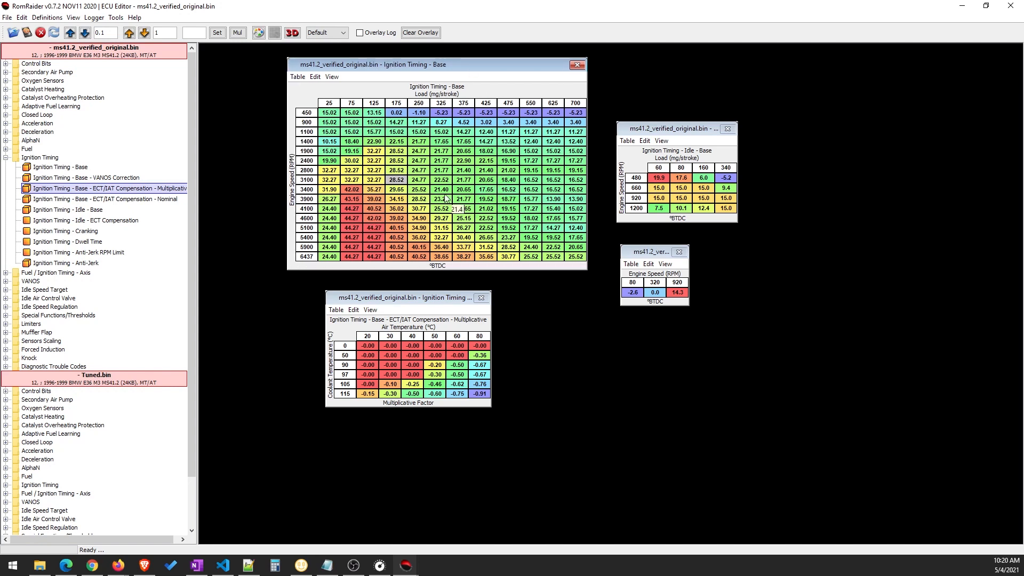
left_click(441, 180)
left_click_drag(329, 113, 553, 237)
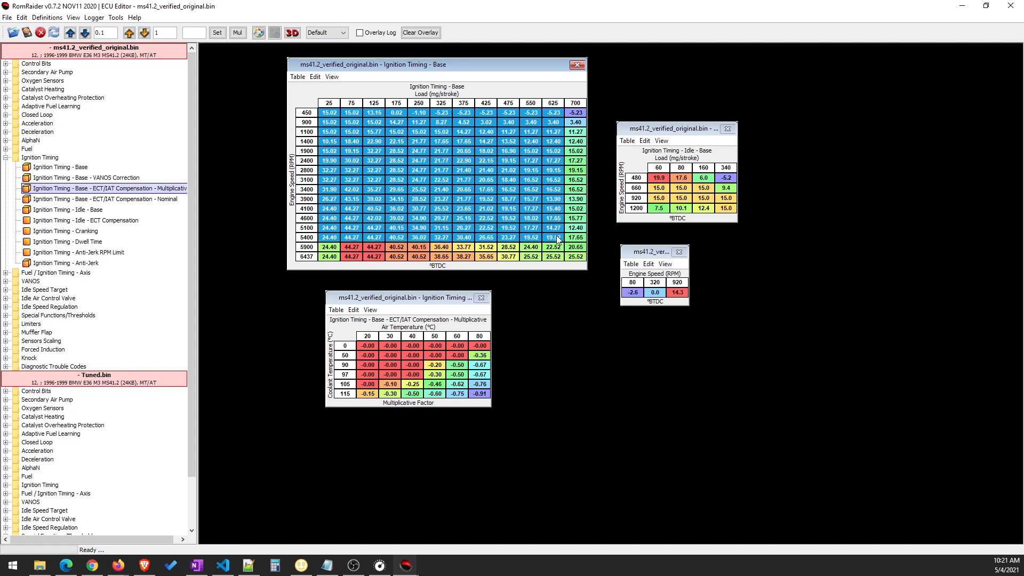
left_click(513, 219)
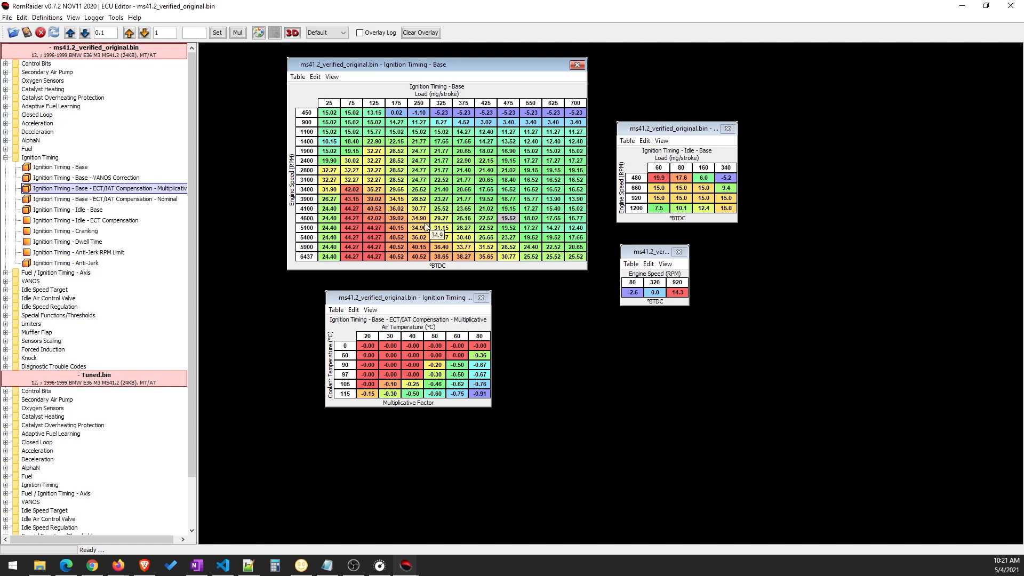
left_click(425, 200)
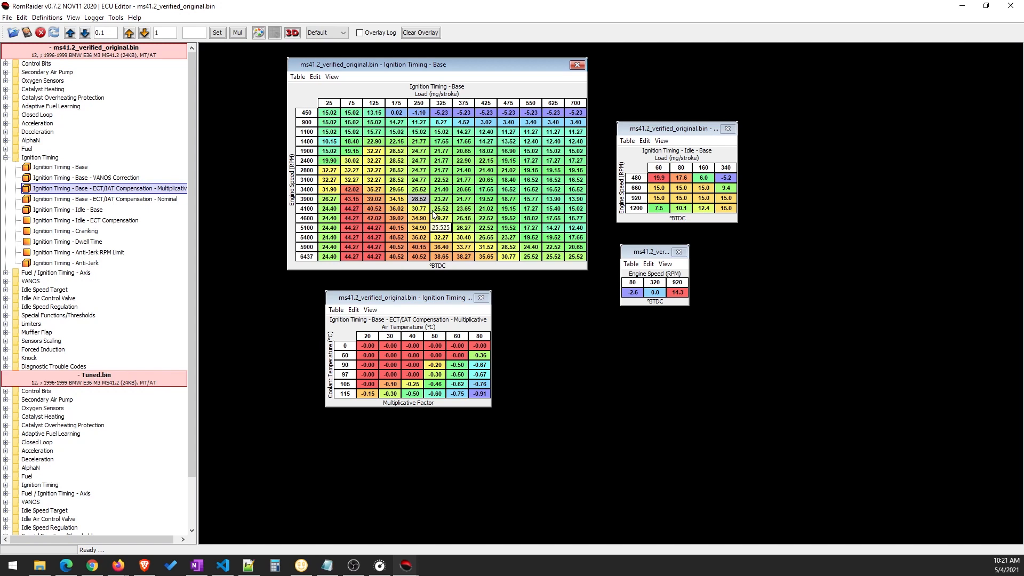
left_click_drag(468, 68, 457, 68)
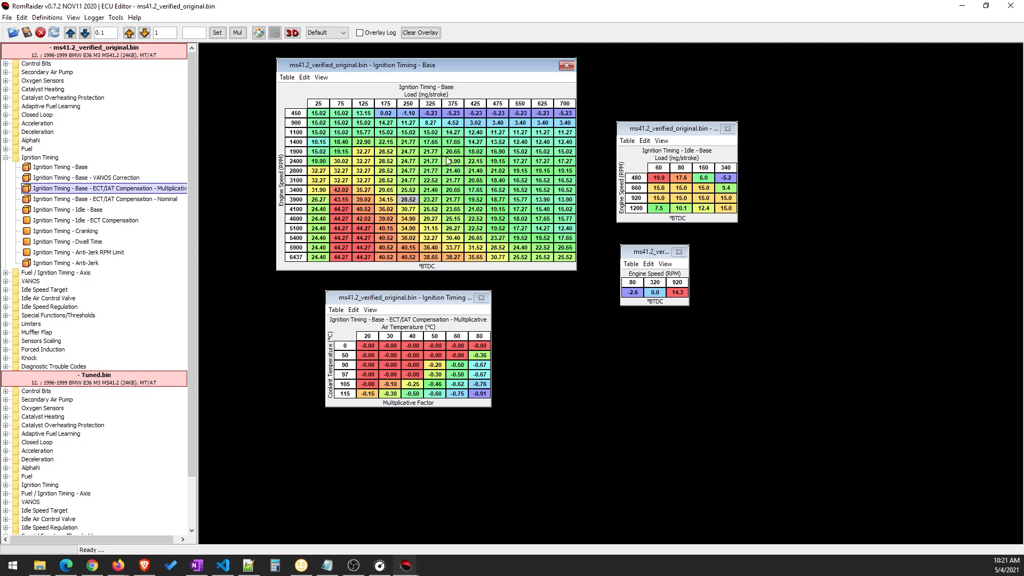
left_click_drag(444, 62, 468, 63)
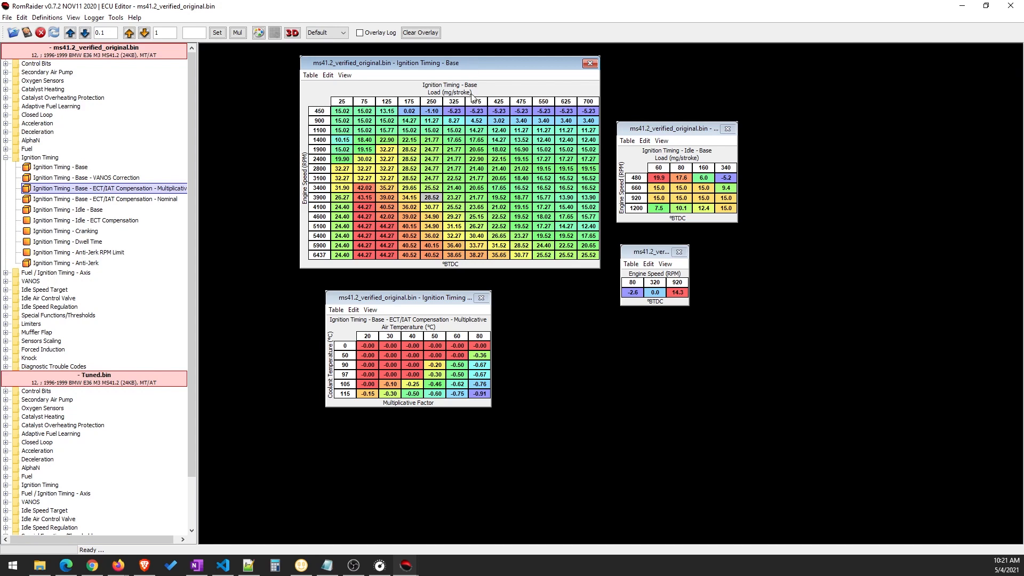
left_click(483, 160)
left_click_drag(342, 113, 590, 258)
left_click(543, 235)
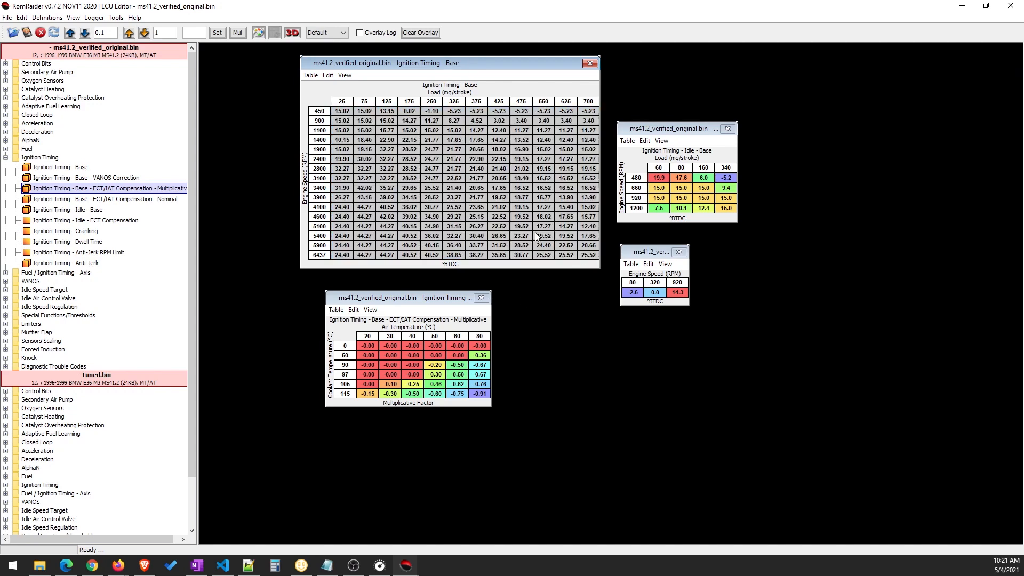
Examine the Ignition Timing - Idle - Base table and the cranking timing table, enlarging the cranking table's window slightly
left_click_drag(674, 134, 677, 120)
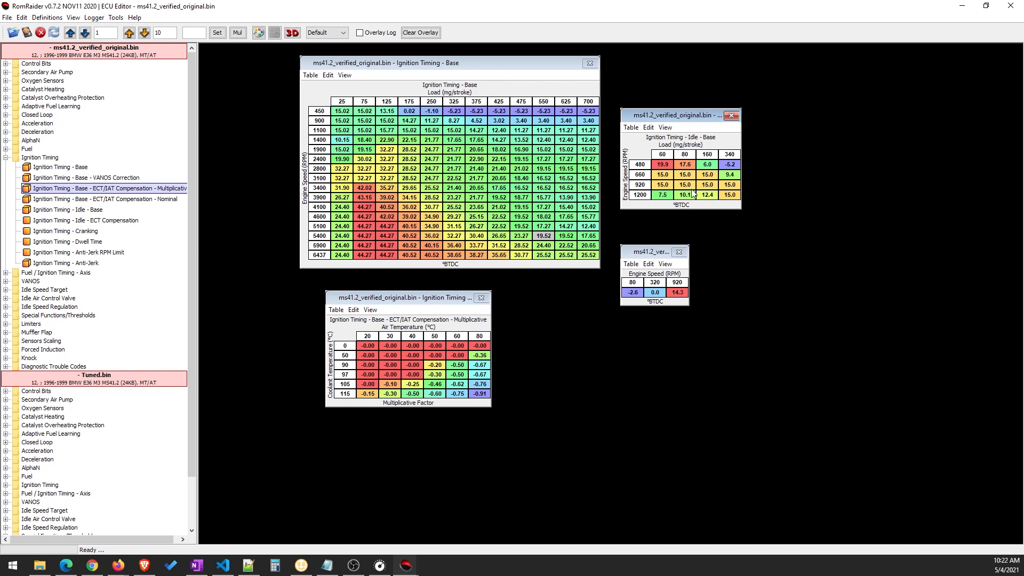
left_click_drag(666, 163, 724, 194)
left_click(724, 194)
left_click_drag(649, 254, 652, 243)
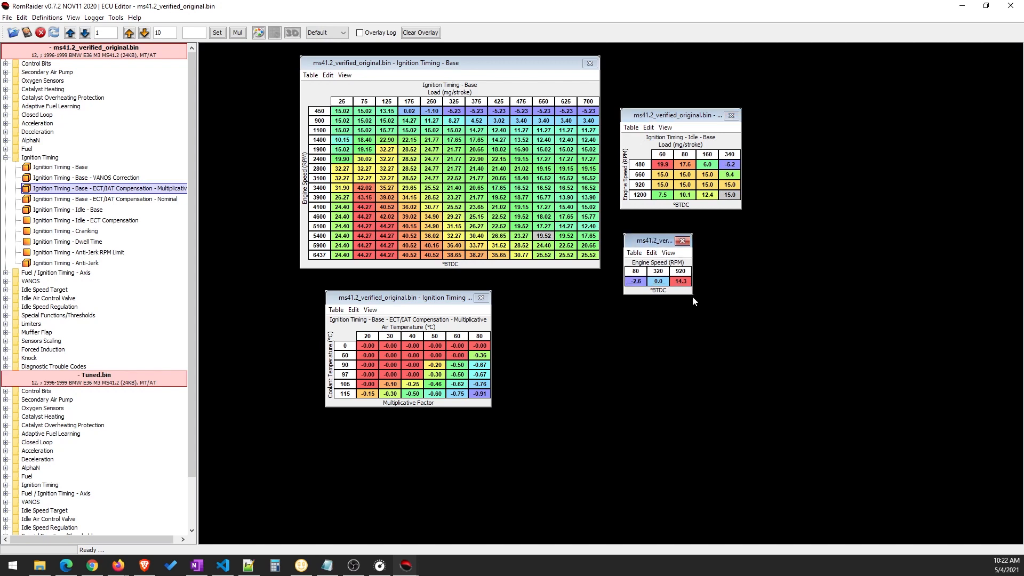
left_click_drag(691, 295, 779, 348)
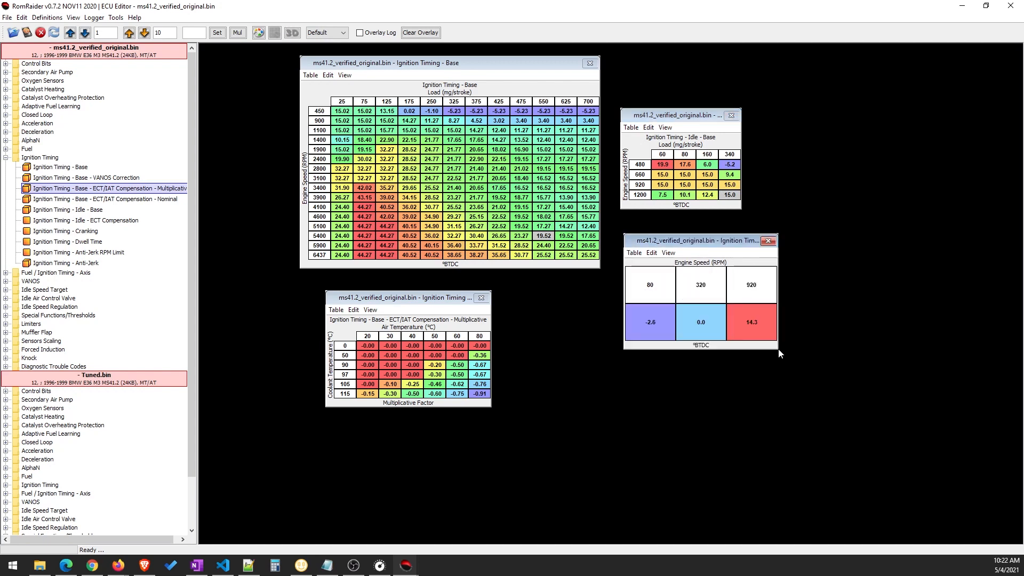
left_click_drag(778, 349, 716, 302)
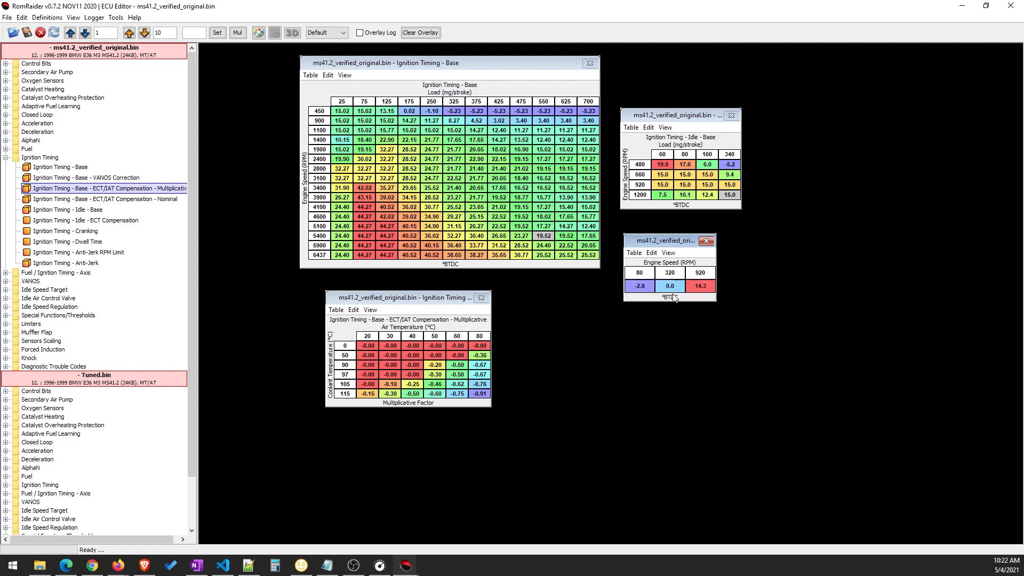
Examine the ECT/IAT Compensation - Multiplicative factors by air and coolant temperature and relate them to the base timing cells
left_click_drag(395, 300, 490, 289)
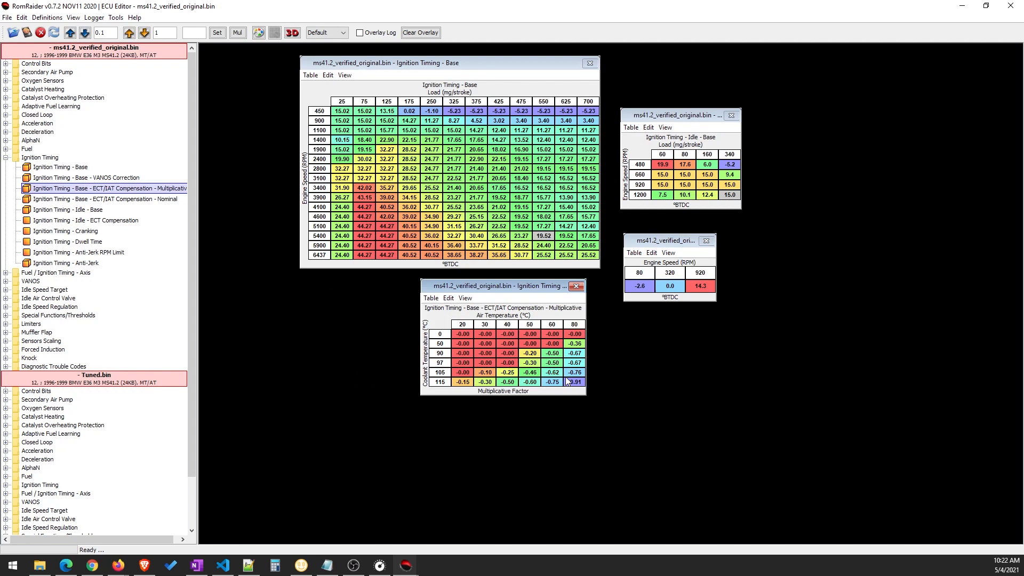
left_click_drag(469, 328, 585, 333)
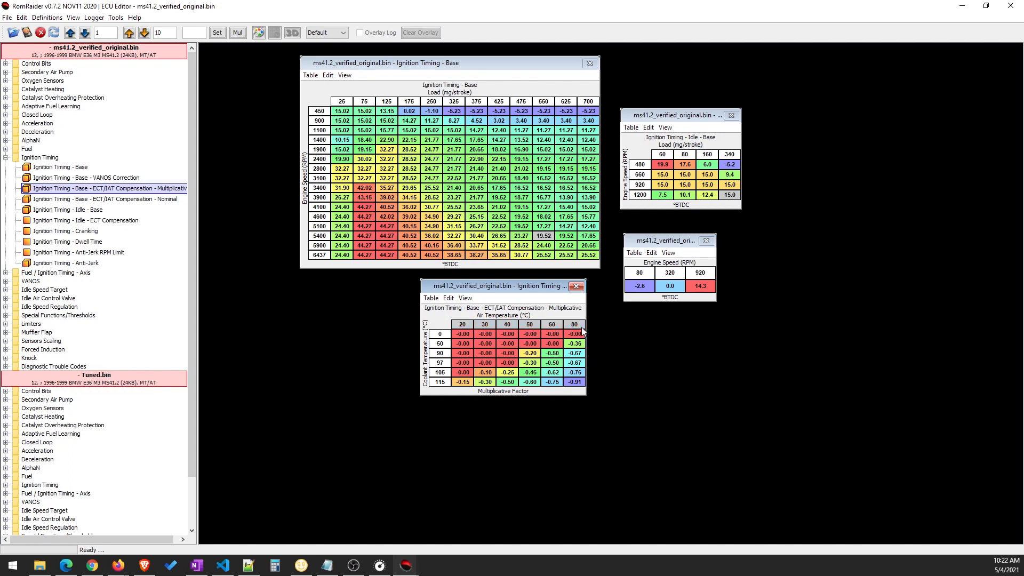
left_click(520, 365)
left_click_drag(509, 382, 579, 355)
left_click(577, 382)
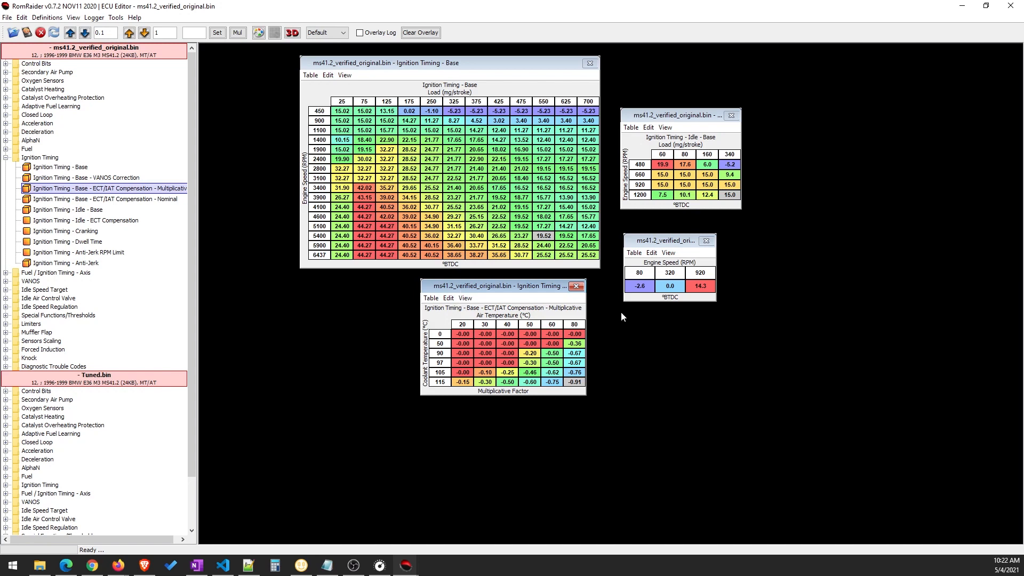
left_click_drag(510, 288, 523, 289)
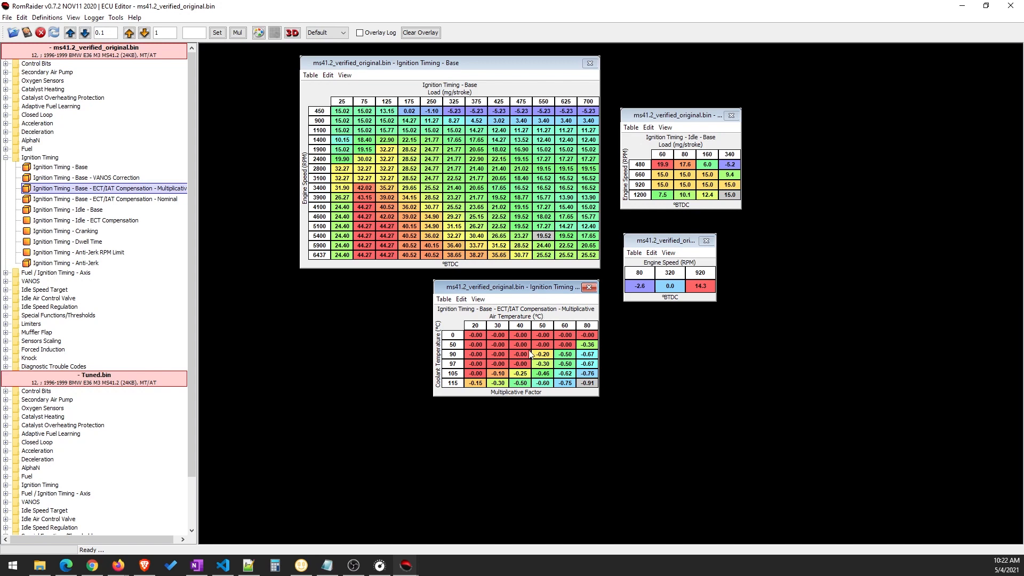
left_click(455, 160)
left_click(448, 189)
left_click(429, 200)
left_click_drag(479, 335, 581, 382)
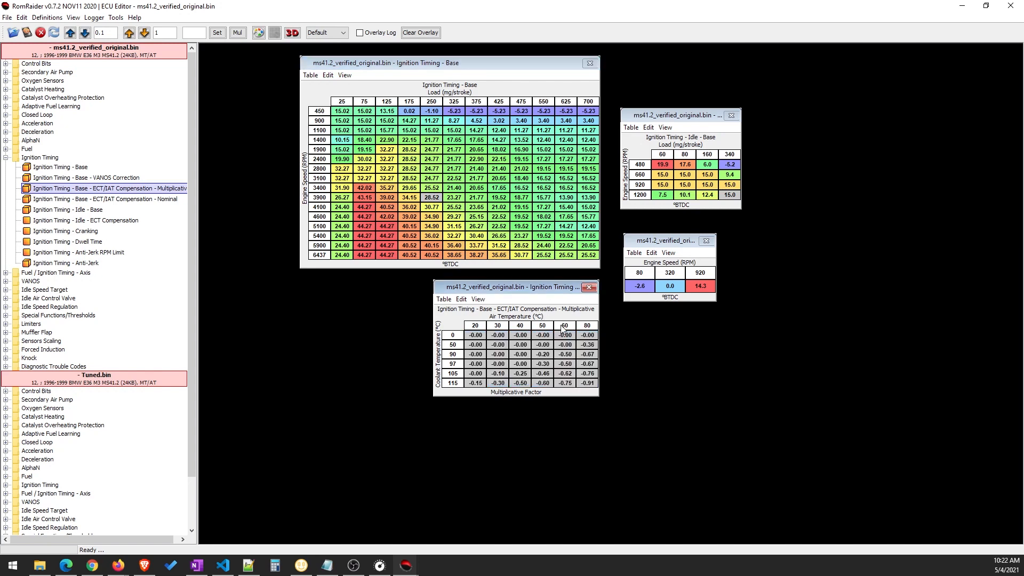
Open the Ignition Timing - Base - ECT/IAT Compensation - Nominal table and place it beside the Multiplicative table for comparison
double_click(165, 200)
left_click_drag(503, 300, 317, 291)
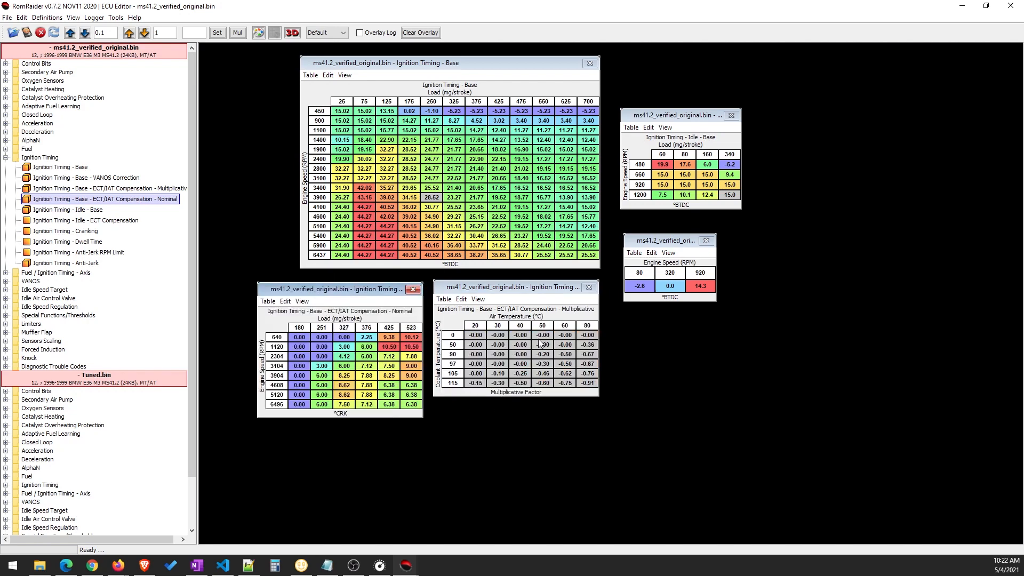
left_click_drag(529, 293, 531, 310)
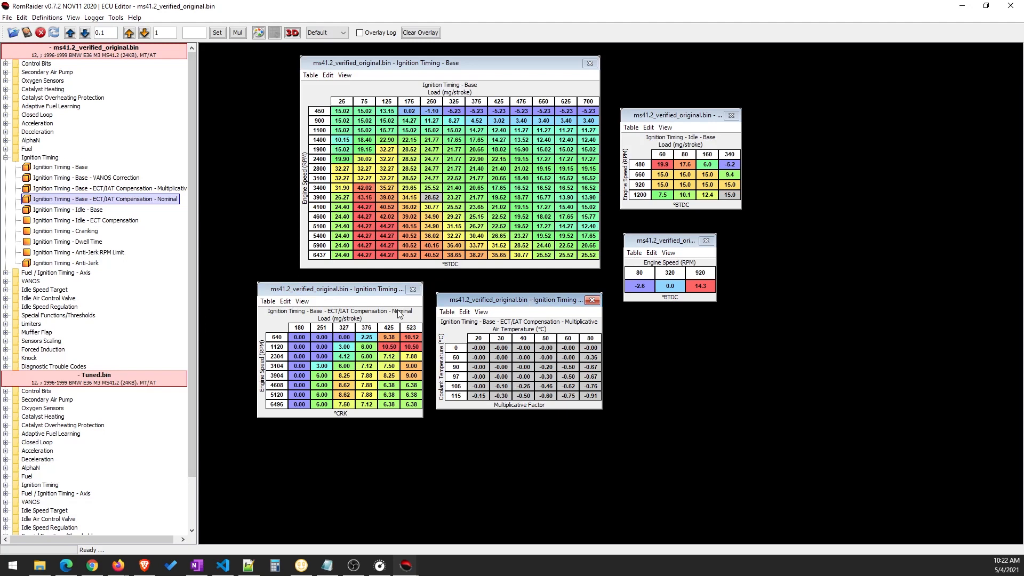
left_click_drag(529, 305, 524, 299)
left_click(527, 354)
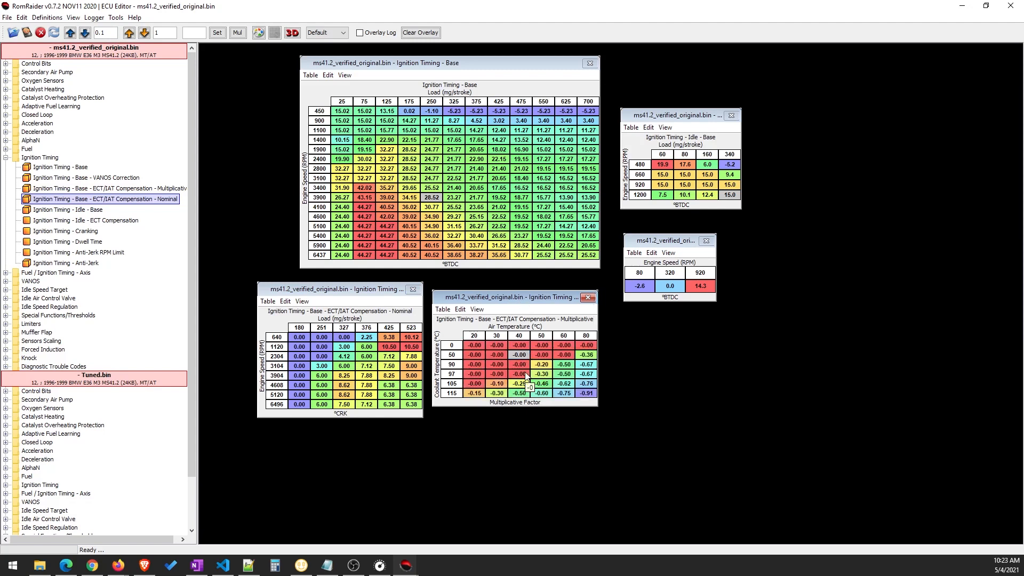
left_click_drag(522, 298, 529, 298)
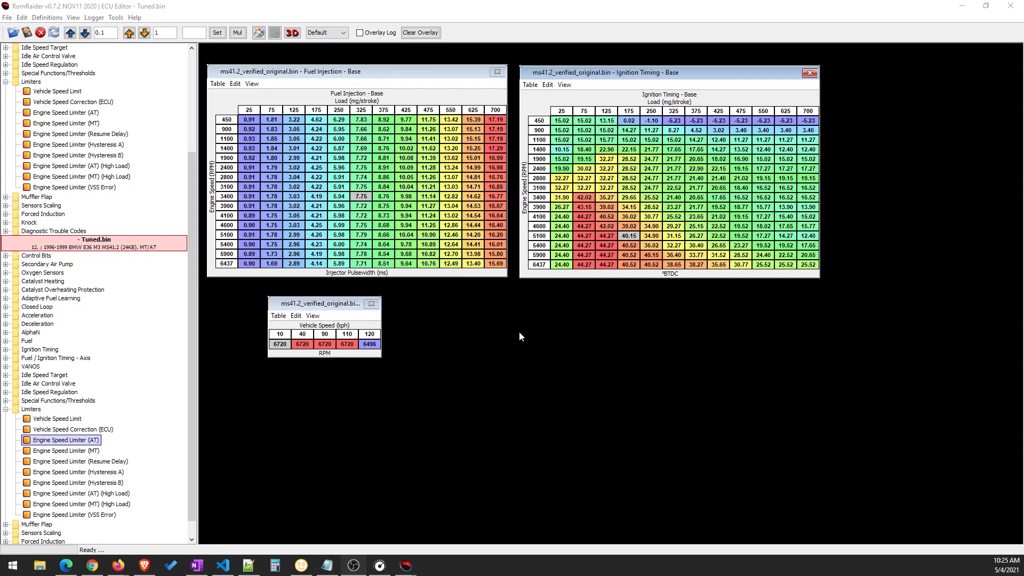
Position the original image's engine speed limiter table below the base timing table and examine its RPM limits by vehicle speed
left_click_drag(277, 303, 396, 304)
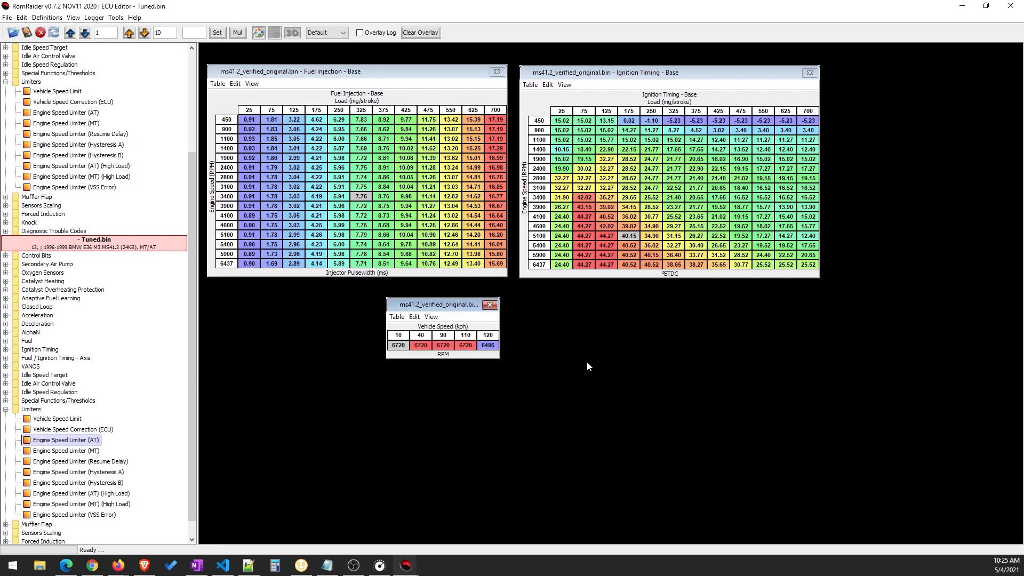
left_click_drag(446, 309, 647, 307)
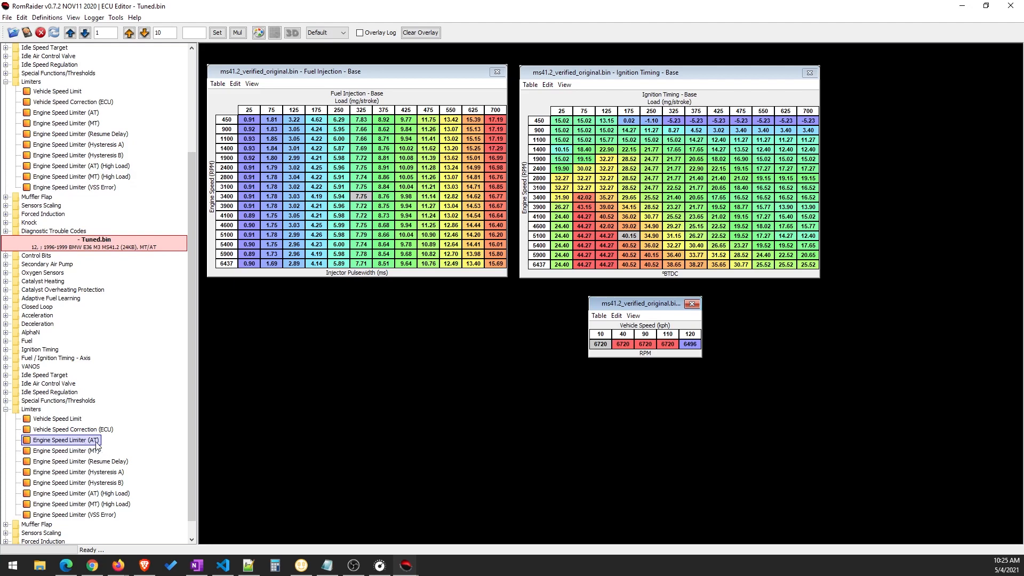
left_click_drag(613, 304, 574, 306)
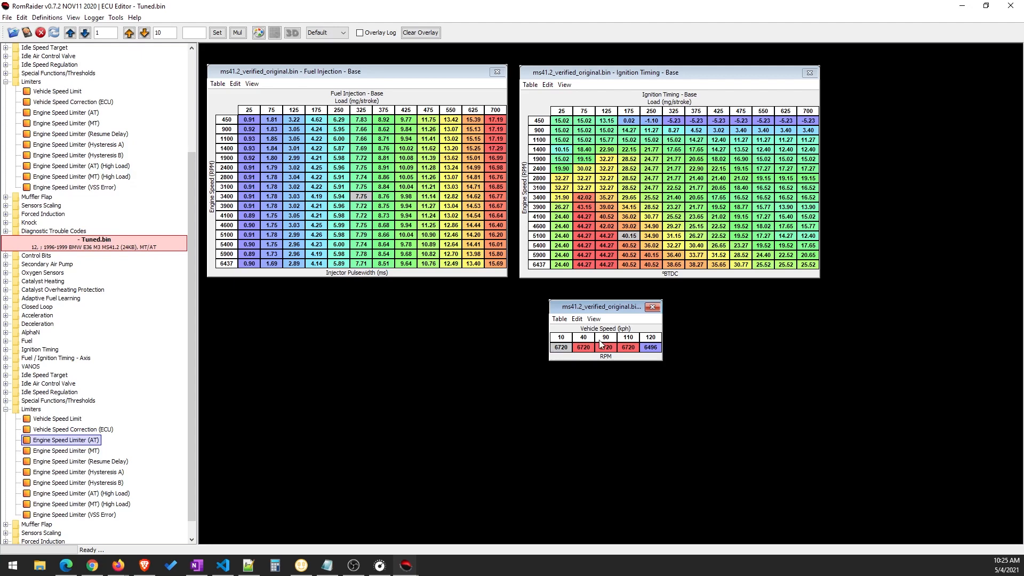
left_click(563, 339)
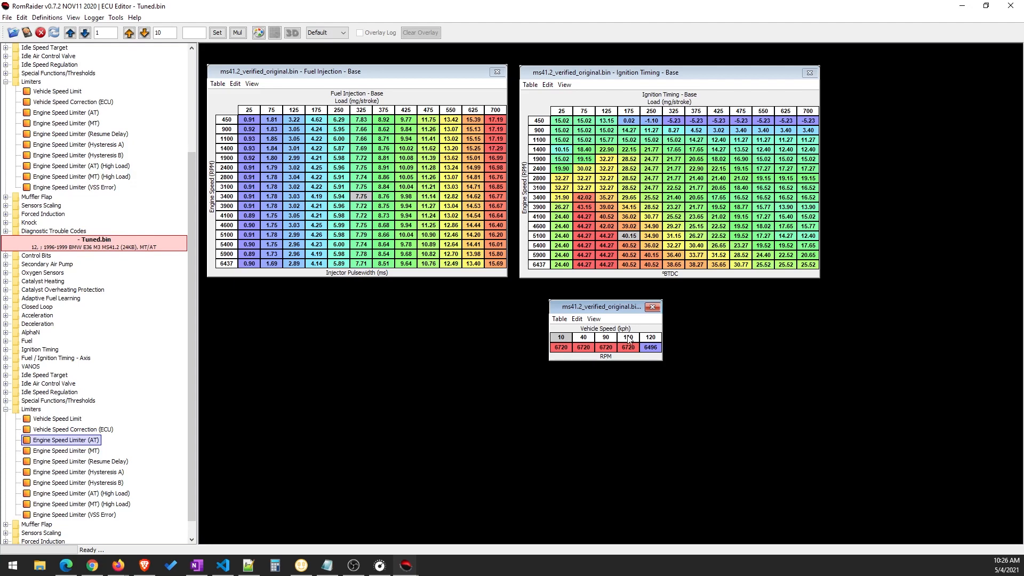
left_click(561, 347)
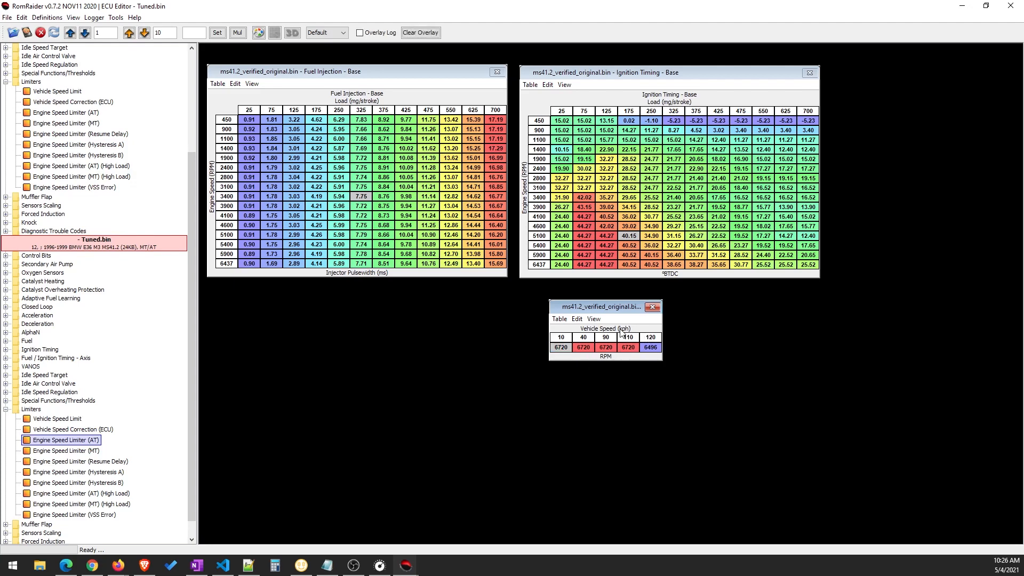
left_click_drag(623, 308, 647, 306)
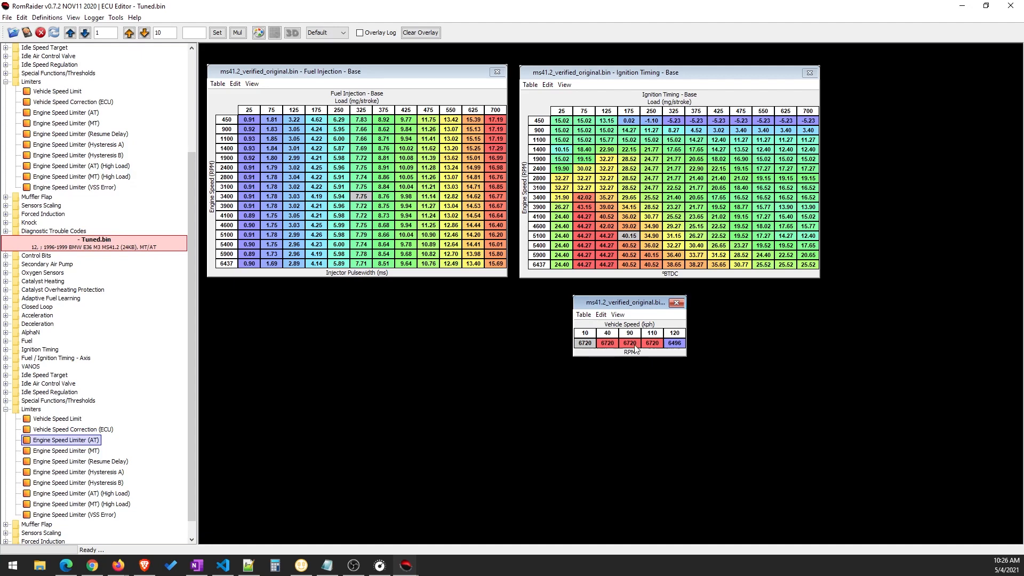
Set the engine speed limit for a vehicle speed of 10 kph to 3000 RPM
left_click(588, 344)
type("3000")
key("Return")
left_click(595, 350)
left_click_drag(613, 308, 625, 308)
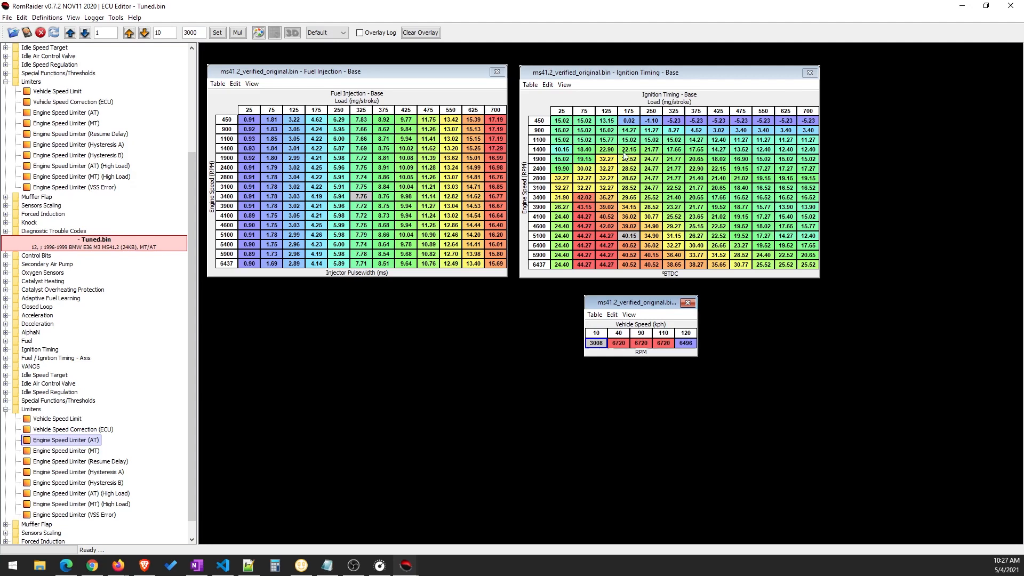
Select the 2800 and 3100 RPM cells at 25 mg/stroke load in the Fuel Injection - Base table
mouse_move(331, 124)
left_click(252, 178)
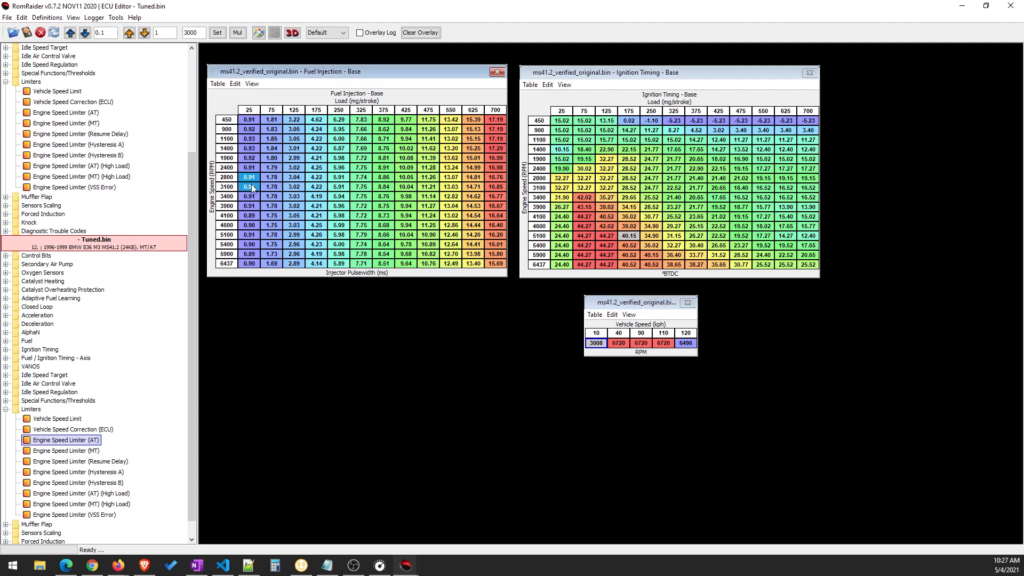
left_click_drag(250, 193, 252, 178)
Set the Ignition Timing - Base cells for 2800 and 3100 RPM at 25 mg/stroke load to -20 °BTDC
left_click_drag(563, 179, 564, 190)
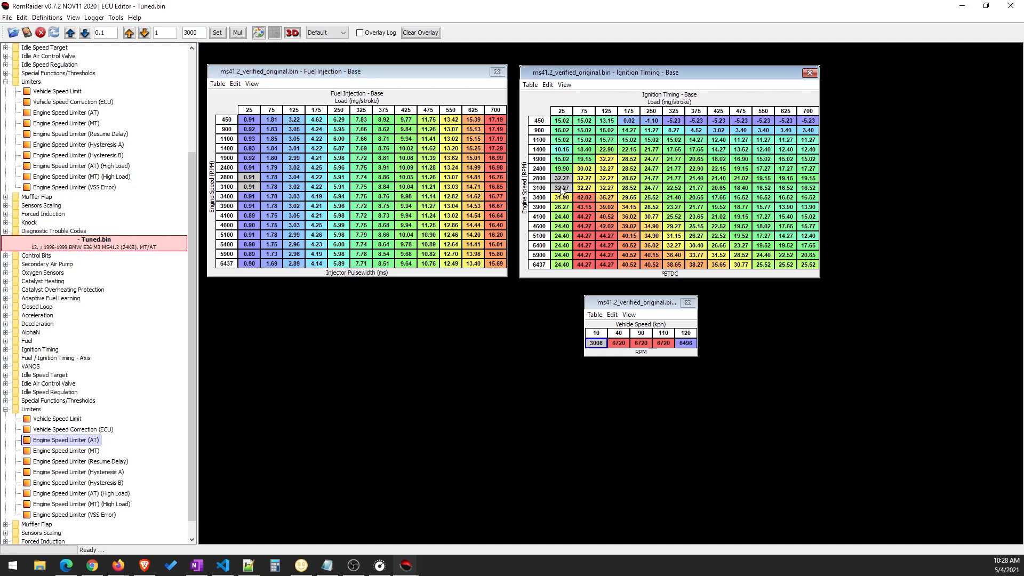
left_click(199, 33)
double_click(195, 34)
key("Return")
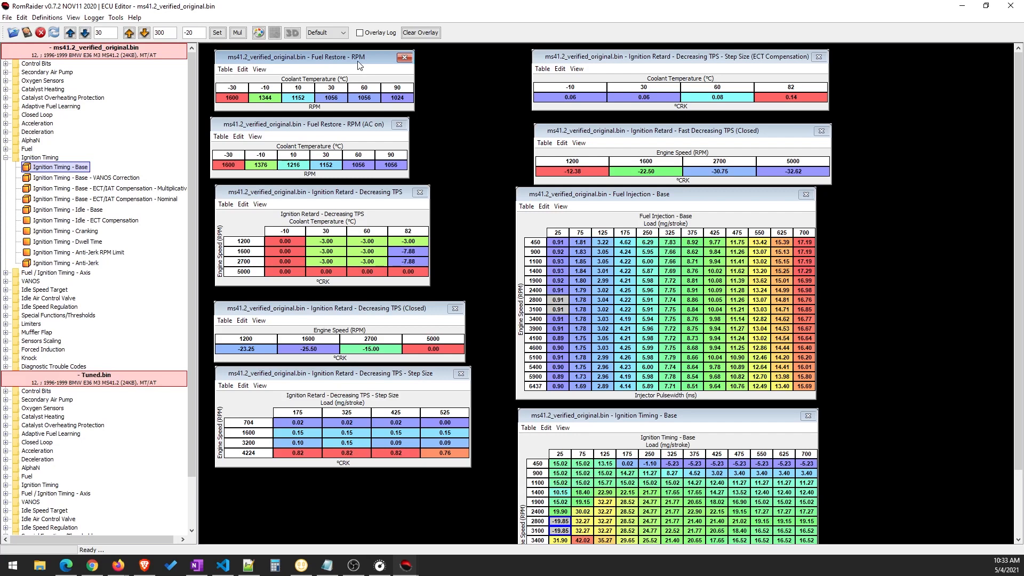
Set the Fuel Restore - RPM cells for 60 and 90 °C coolant to 7000 RPM and align the AC-on table beneath them
left_click(365, 98)
left_click_drag(393, 105, 393, 105)
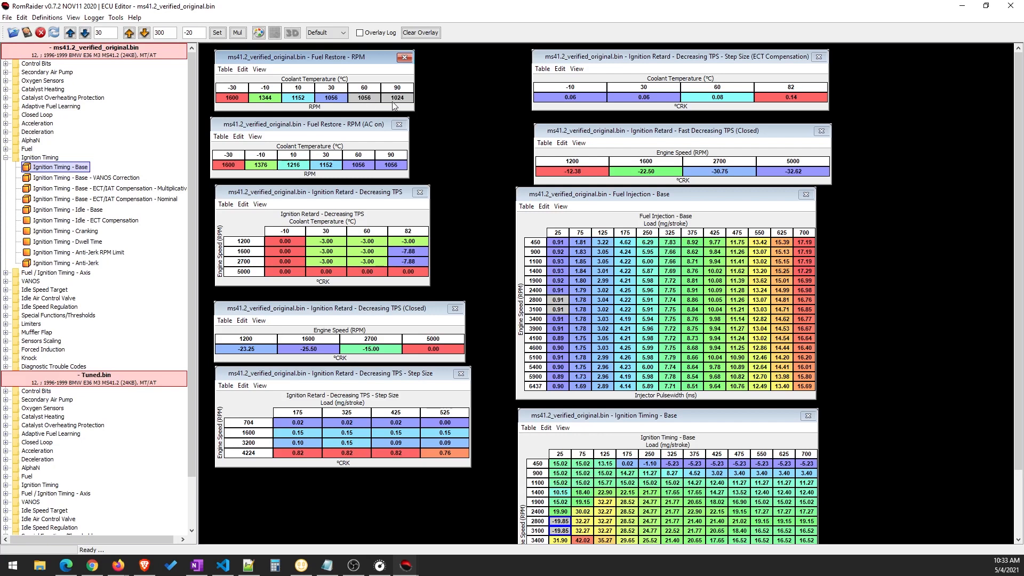
double_click(165, 31)
type("70")
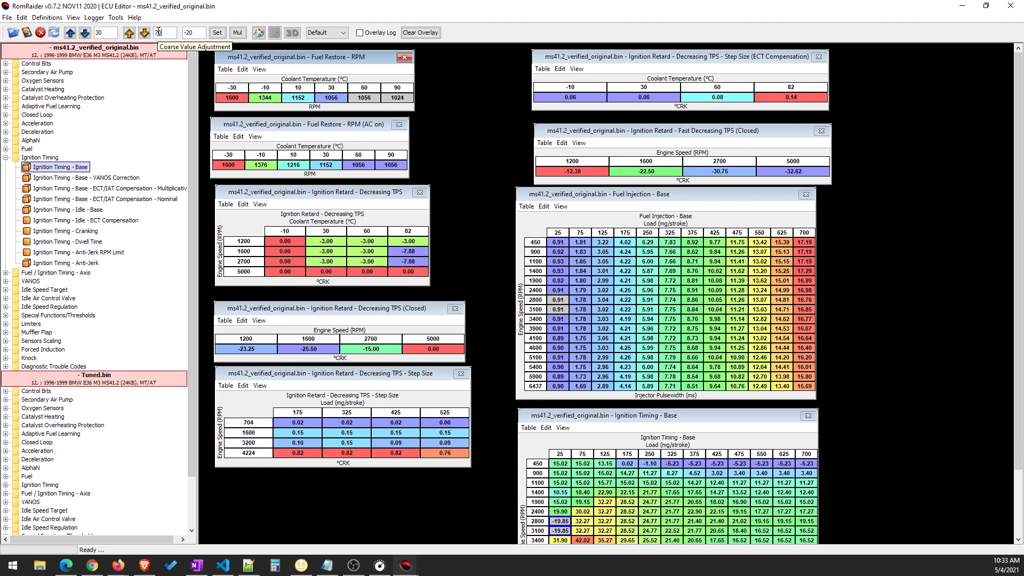
left_click(217, 33)
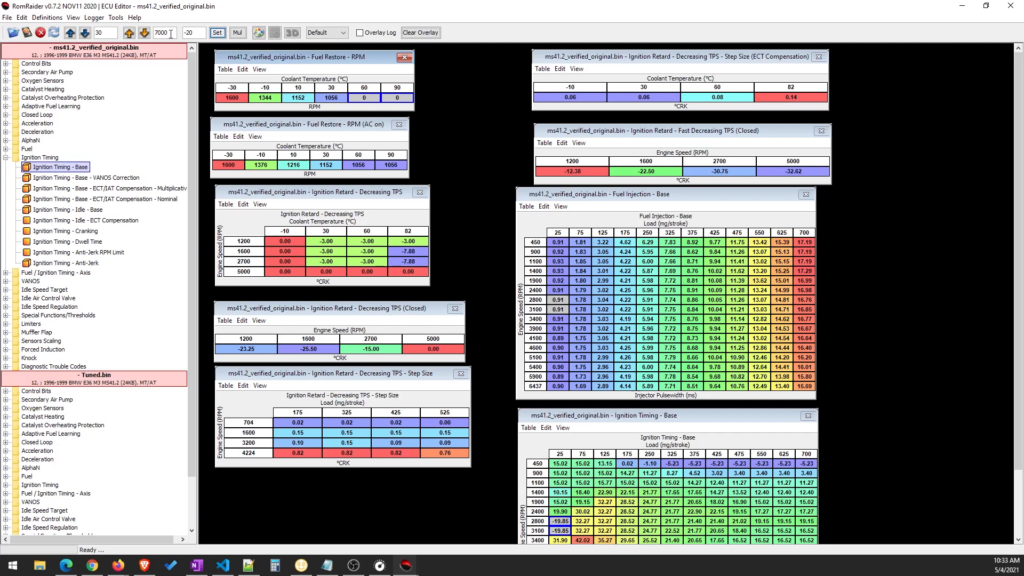
left_click(154, 33)
double_click(188, 33)
type("7000")
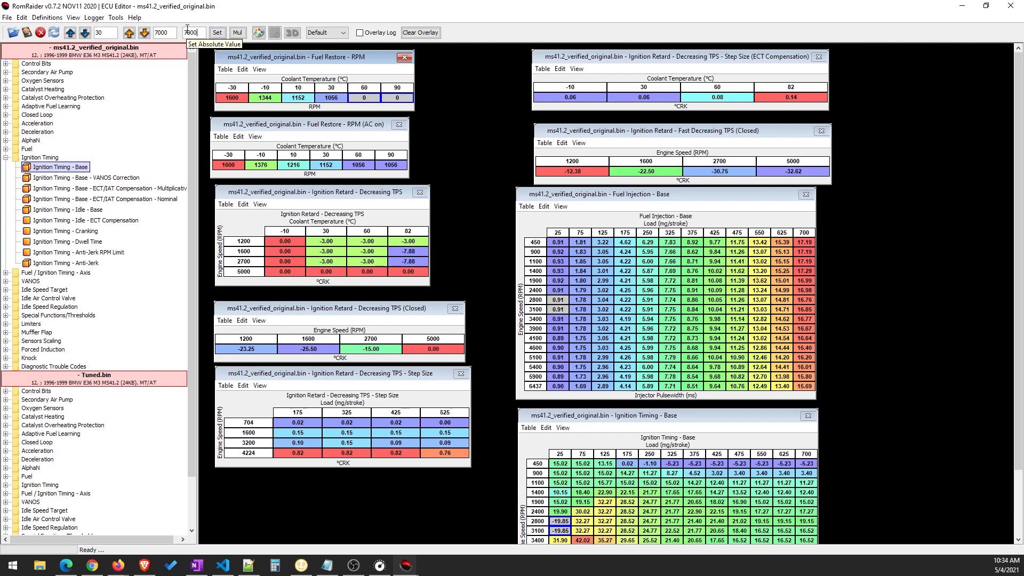
left_click(217, 33)
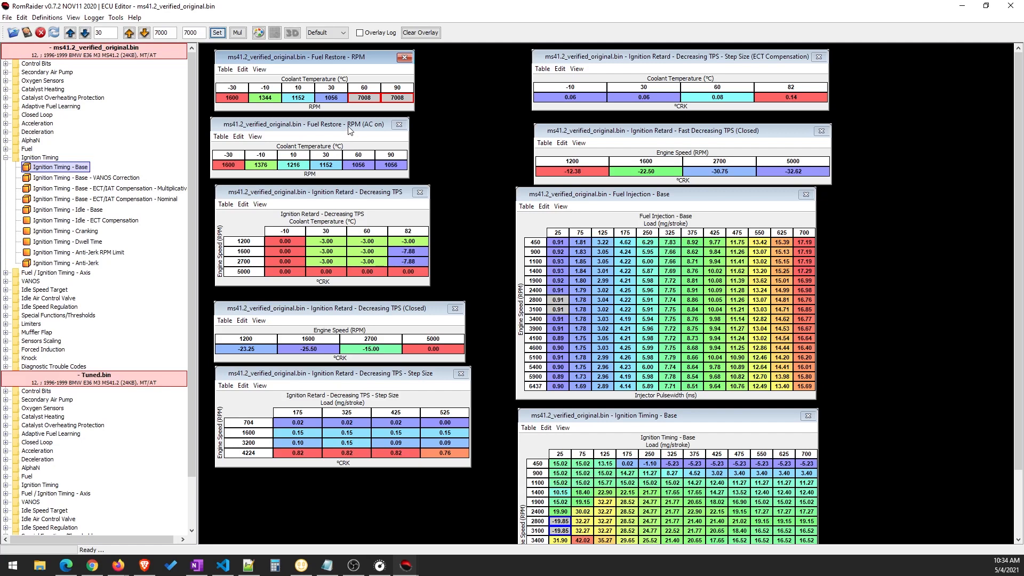
left_click_drag(350, 128, 356, 128)
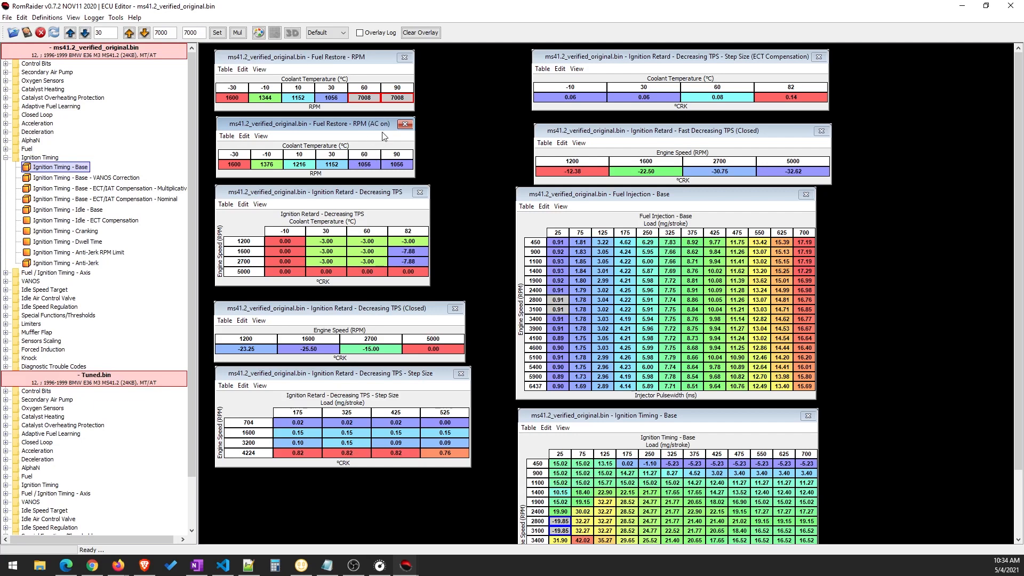
Lower the Ignition Retard - Decreasing TPS cells at 2700 RPM to -12.00 for 60 °C and -16.88 for 82 °C
left_click(366, 201)
left_click(366, 242)
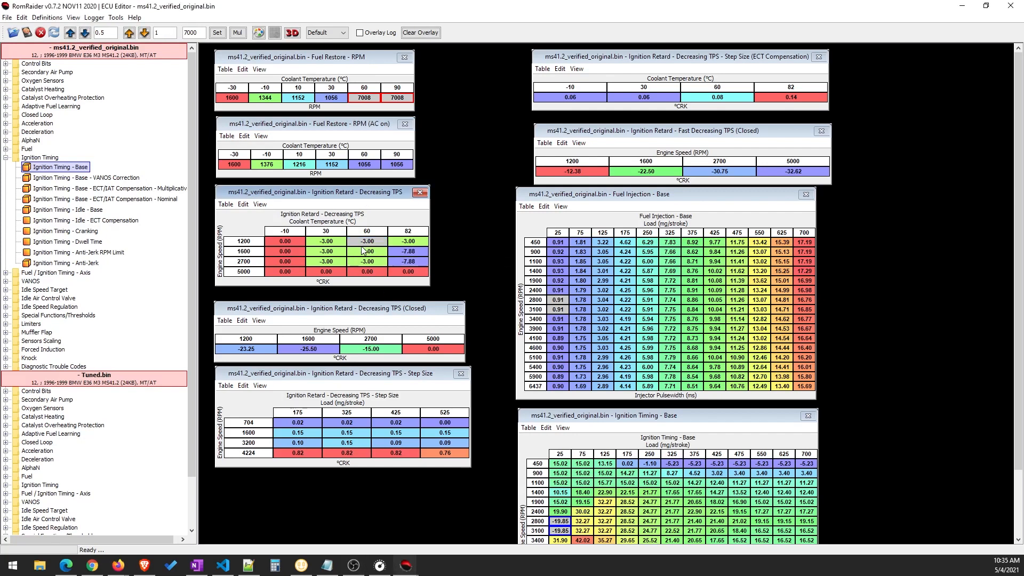
left_click_drag(376, 264, 406, 261)
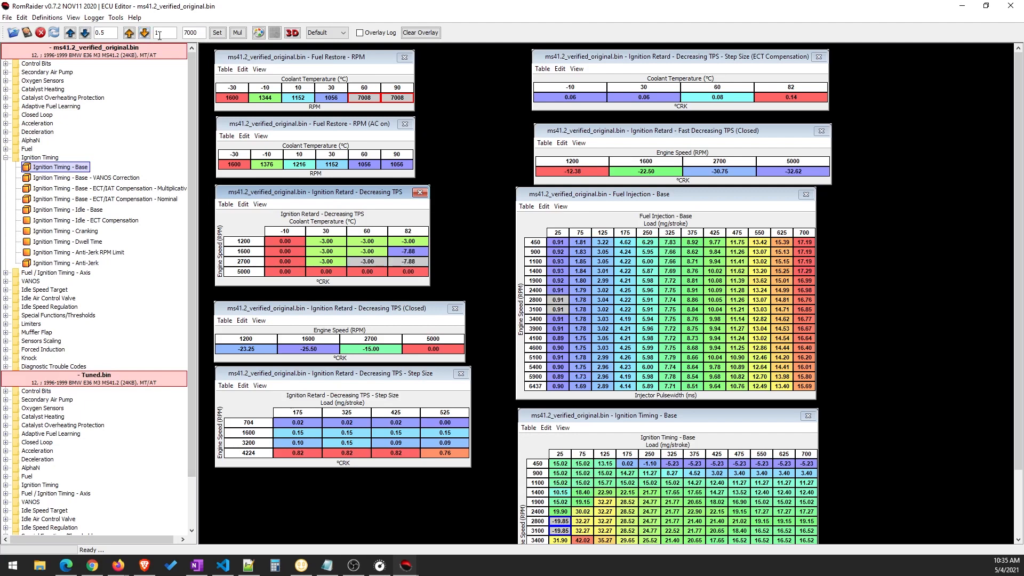
left_click(376, 262)
left_click_drag(373, 263, 412, 261)
left_click(145, 36)
left_click(146, 36)
left_click(145, 36)
Set the Ignition Retard - Decreasing TPS cells at 5000 RPM for 60 and 82 °C to -20 °CRK
left_click_drag(367, 275, 403, 271)
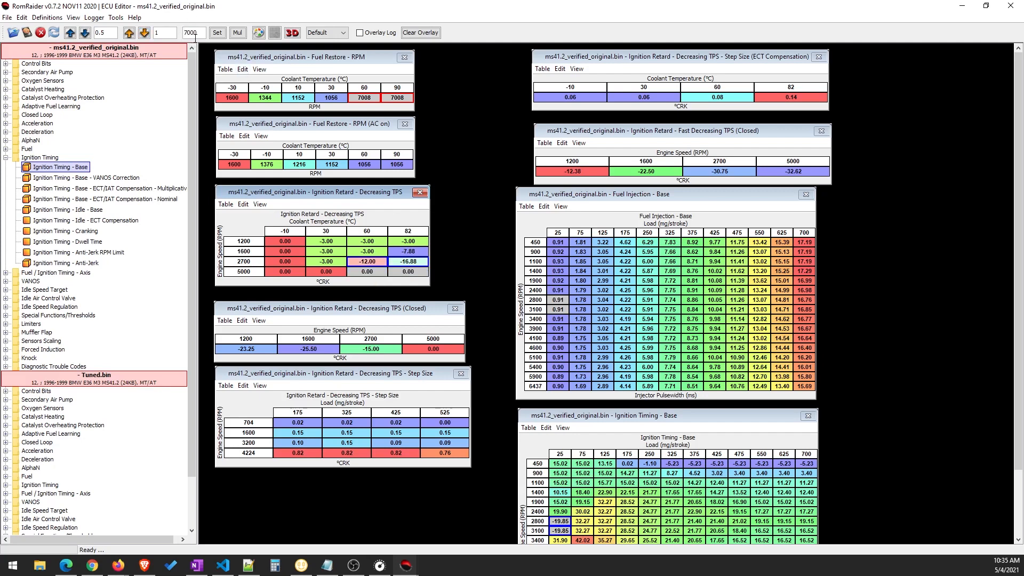
left_click_drag(196, 33, 182, 34)
type("-20")
left_click(217, 32)
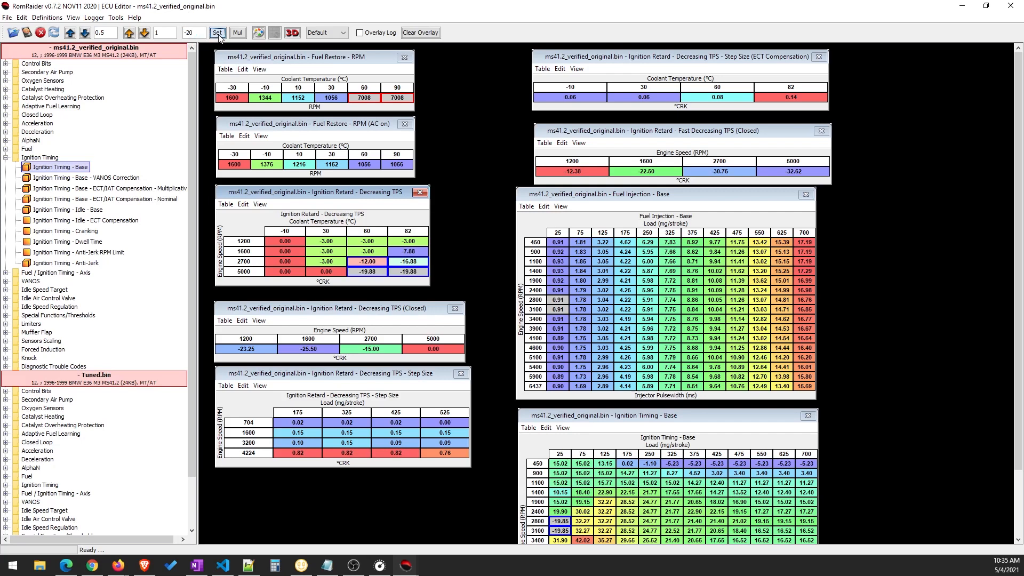
Examine the table properties and description of Ignition Retard - Decreasing TPS
left_click(370, 273)
left_click(403, 274)
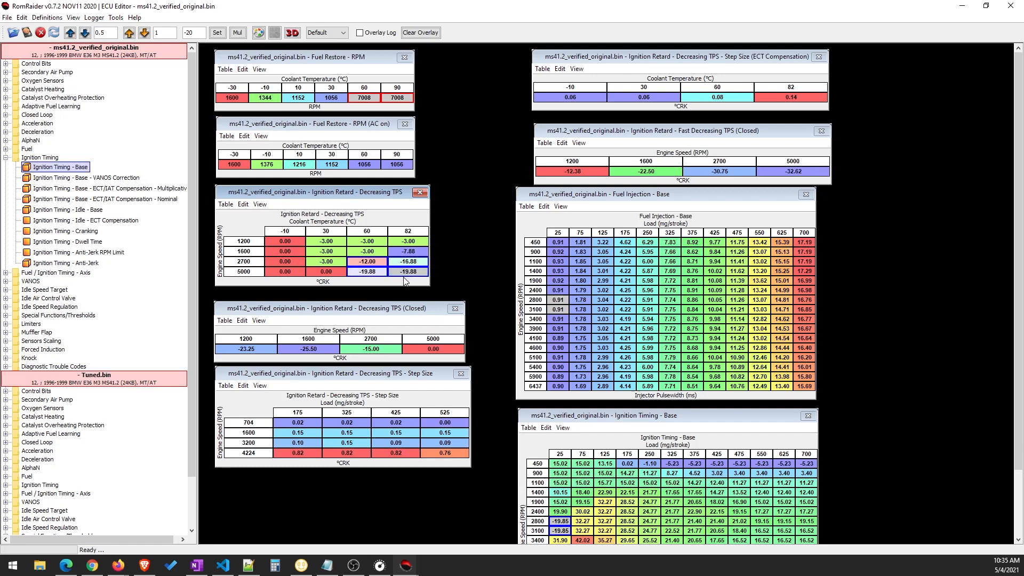
left_click(260, 204)
left_click(291, 217)
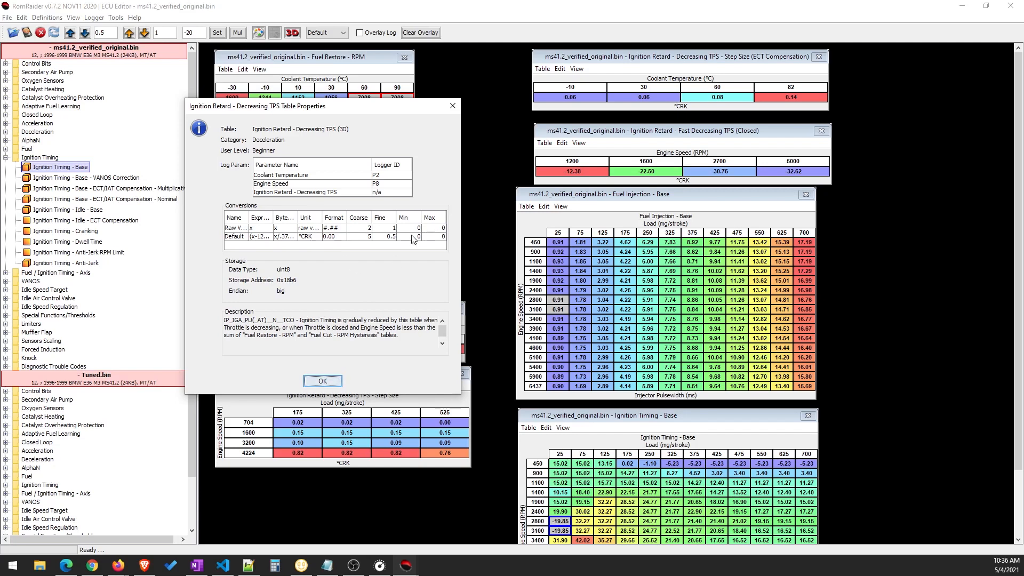
left_click(324, 379)
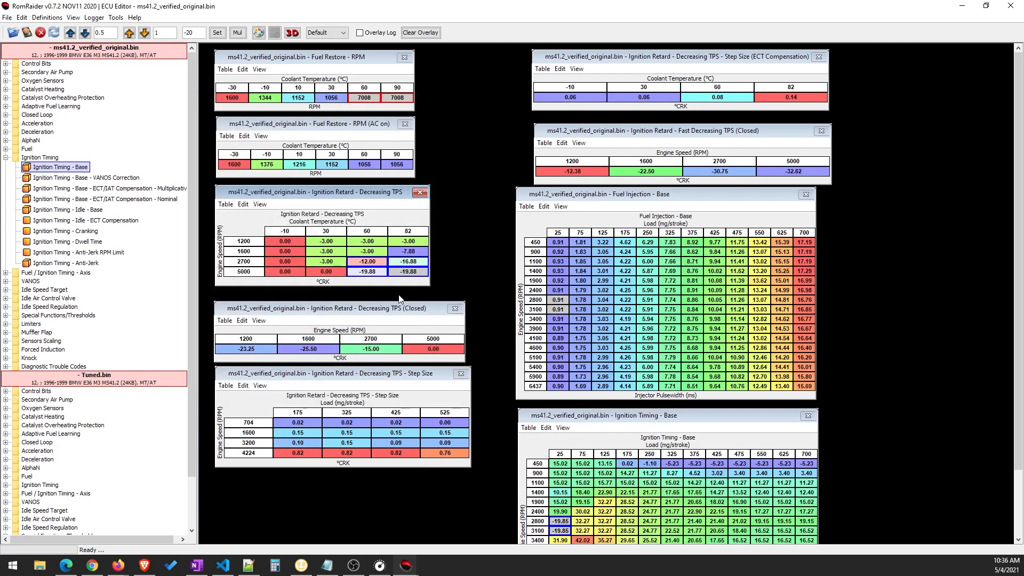
Set the 5000 RPM cell of Ignition Retard - Decreasing TPS (Closed) to -20 °CRK
left_click_drag(303, 308, 306, 303)
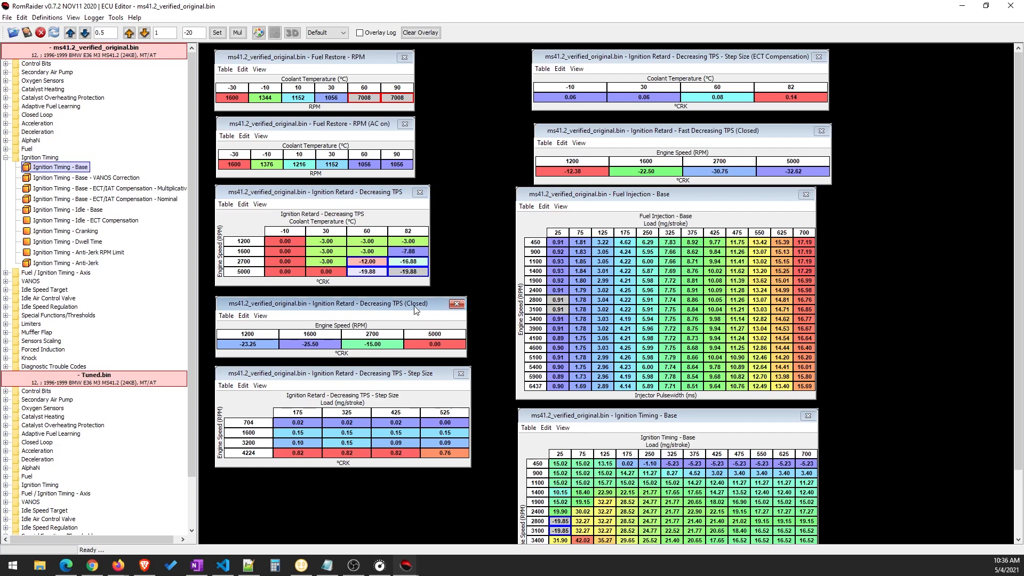
left_click(427, 346)
left_click(217, 32)
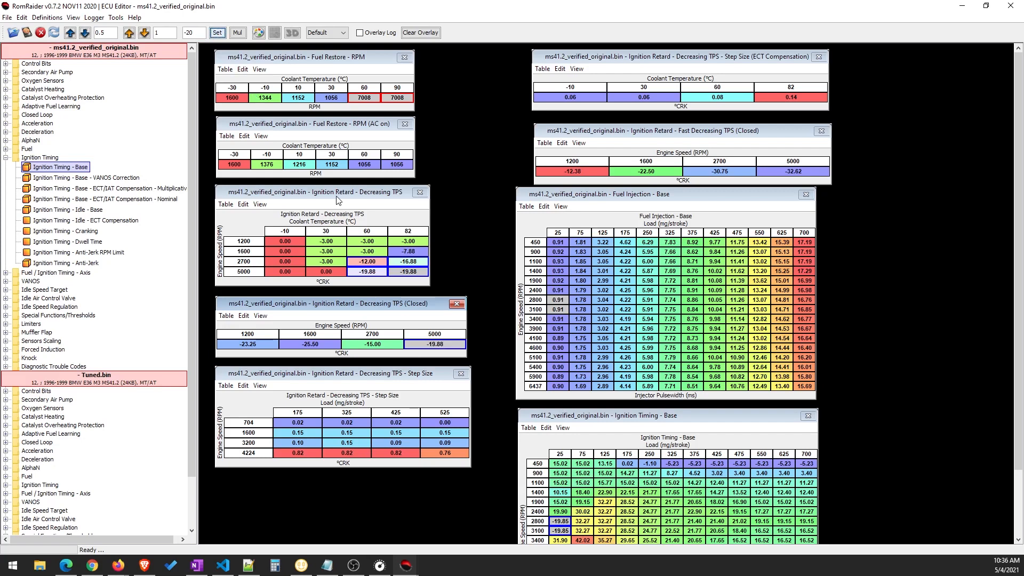
Set all four load cells at 3200 RPM in Ignition Retard - Decreasing TPS - Step Size to 15
left_click(302, 377)
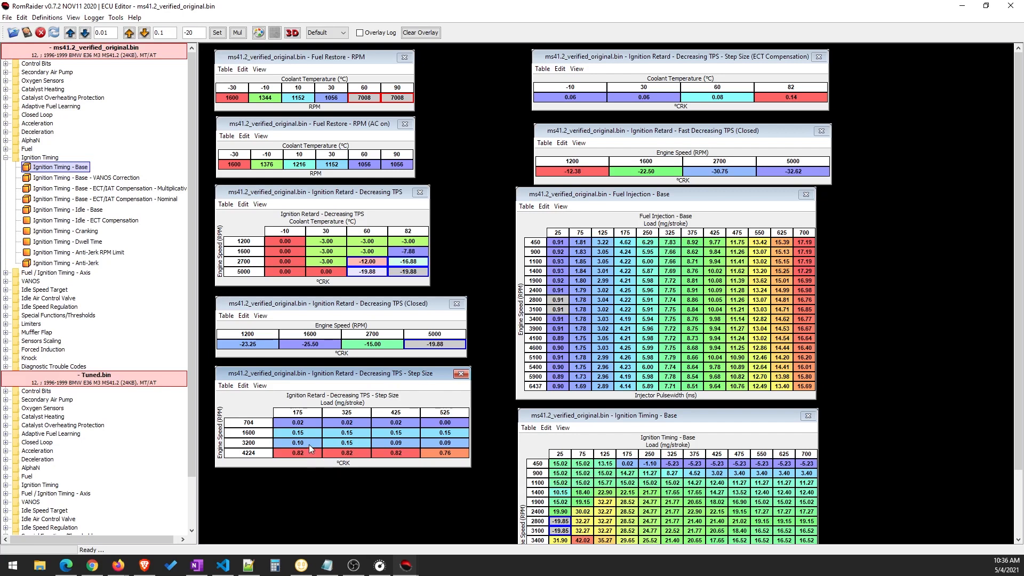
mouse_move(309, 442)
left_click_drag(309, 443, 436, 441)
double_click(184, 33)
type("15")
left_click(217, 33)
Set the Decreasing TPS - Step Size cells at 4224 RPM for 175 and 325 mg/stroke load to 15
left_click_drag(417, 463, 446, 461)
left_click_drag(307, 454, 347, 458)
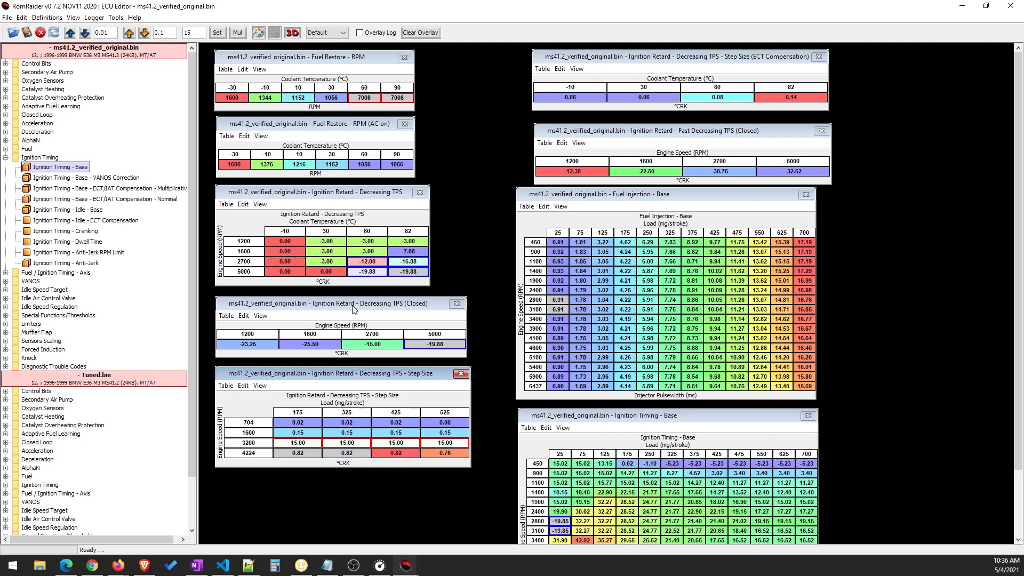
left_click_drag(308, 452, 342, 450)
left_click(217, 33)
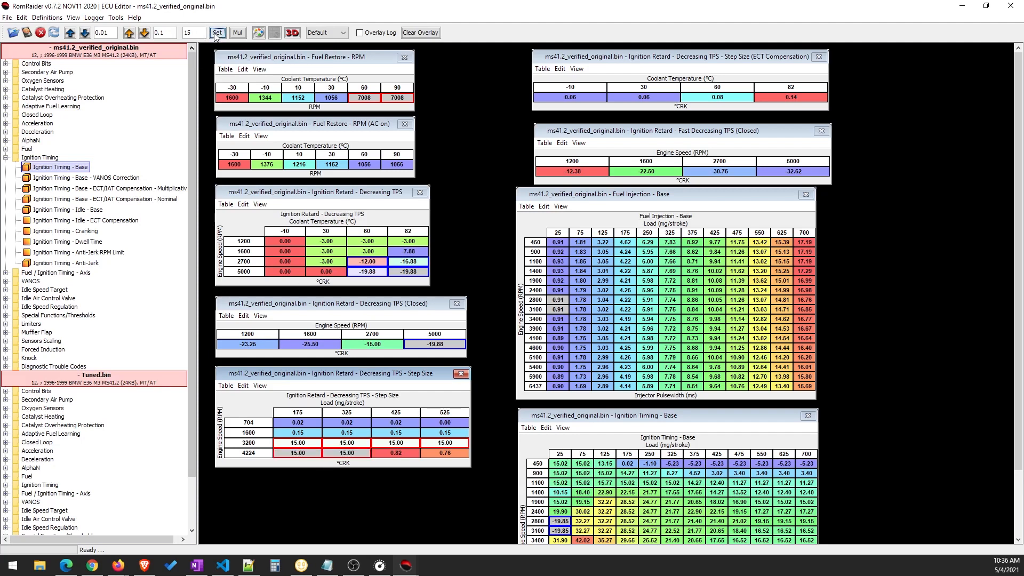
Set the Decreasing TPS - Step Size cells at 4224 RPM to 18 for 425 mg/stroke load and 51 for 525 mg/stroke
left_click(405, 452)
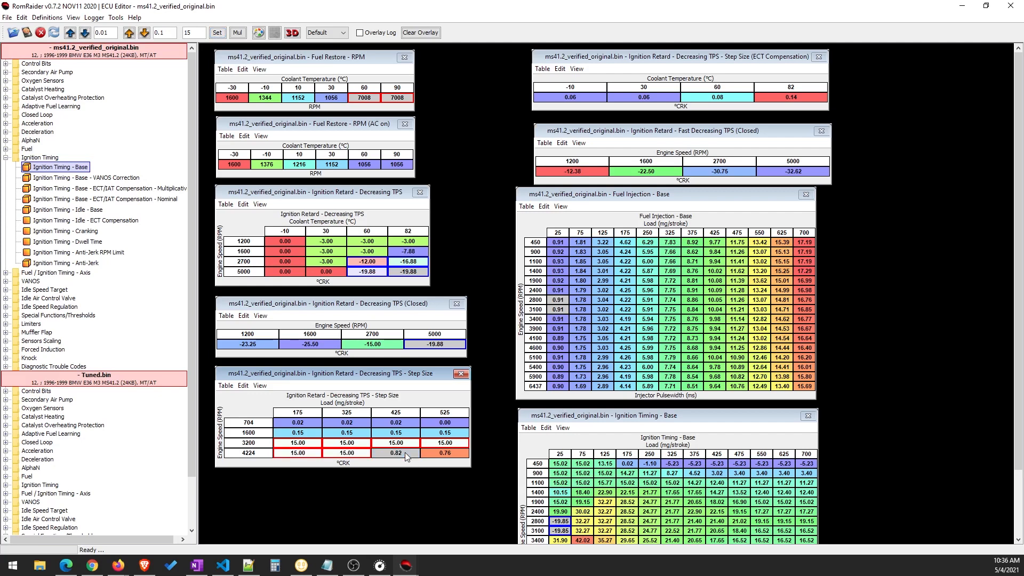
left_click(184, 34)
type("18")
left_click(217, 33)
left_click(446, 453)
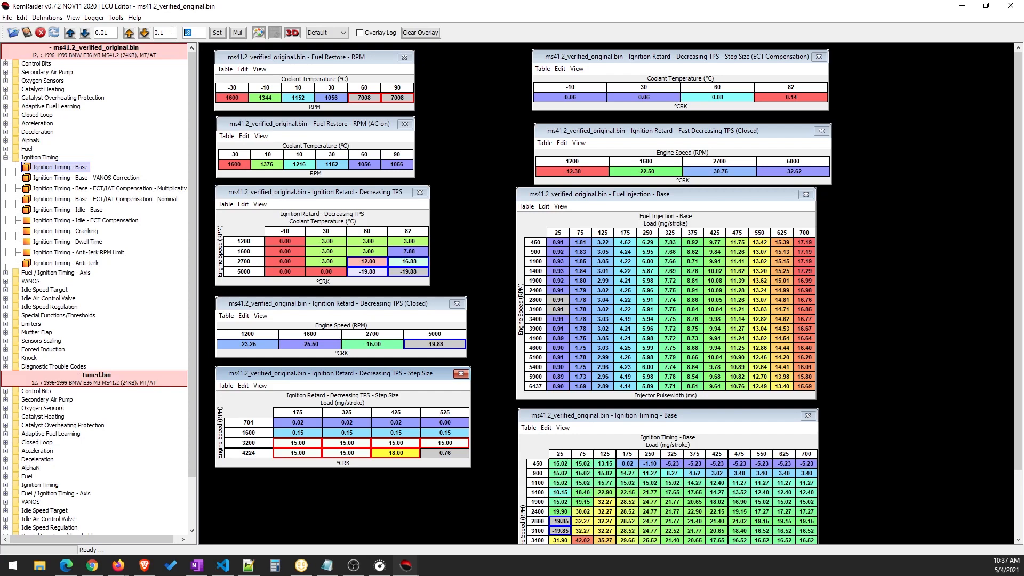
type("51")
left_click(218, 32)
left_click(387, 434)
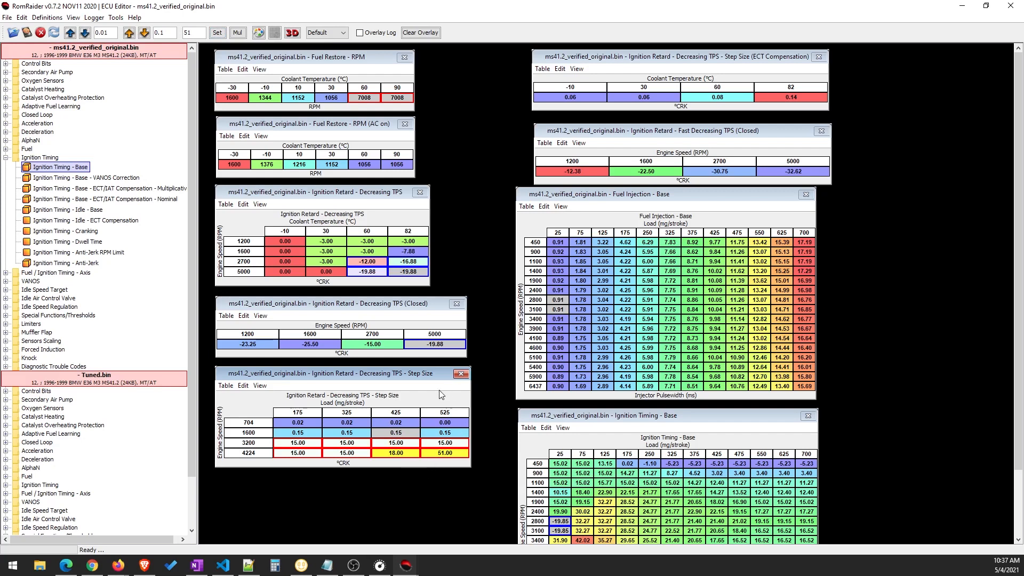
left_click_drag(367, 376, 367, 380)
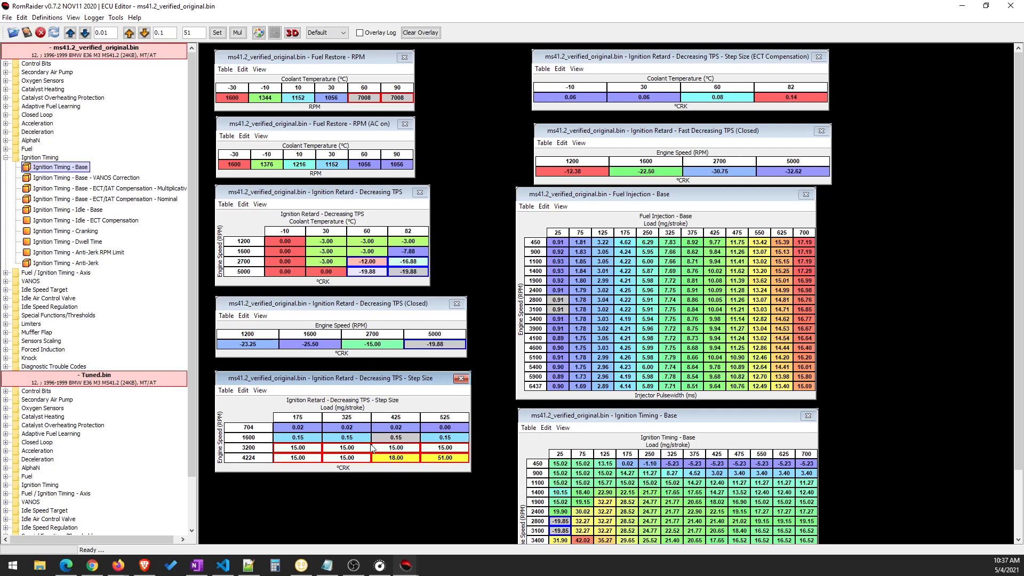
left_click_drag(339, 380, 335, 381)
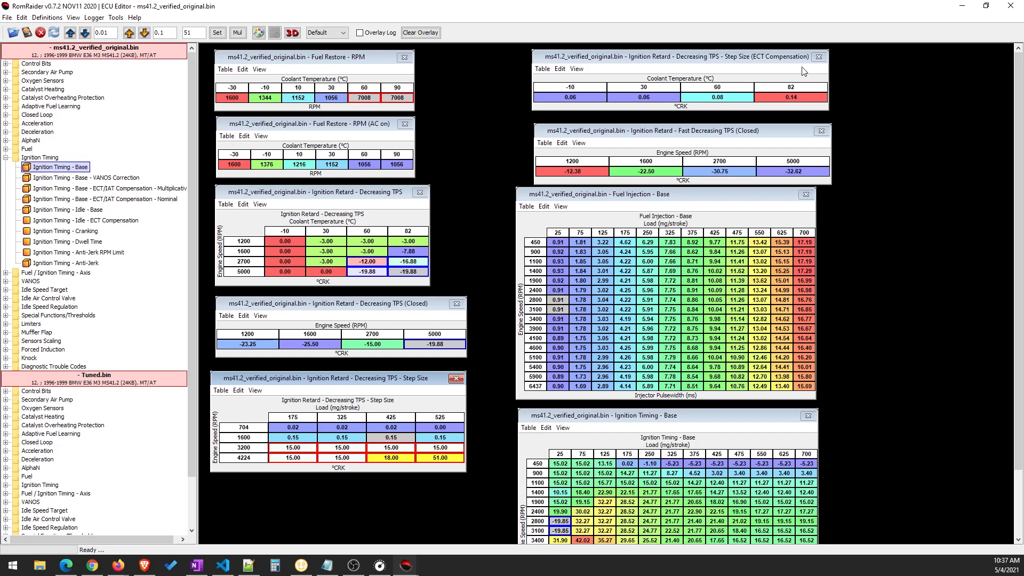
Set the 82 °C cell of Ignition Retard - Decreasing TPS - Step Size (ECT Compensation) to 6
left_click(792, 102)
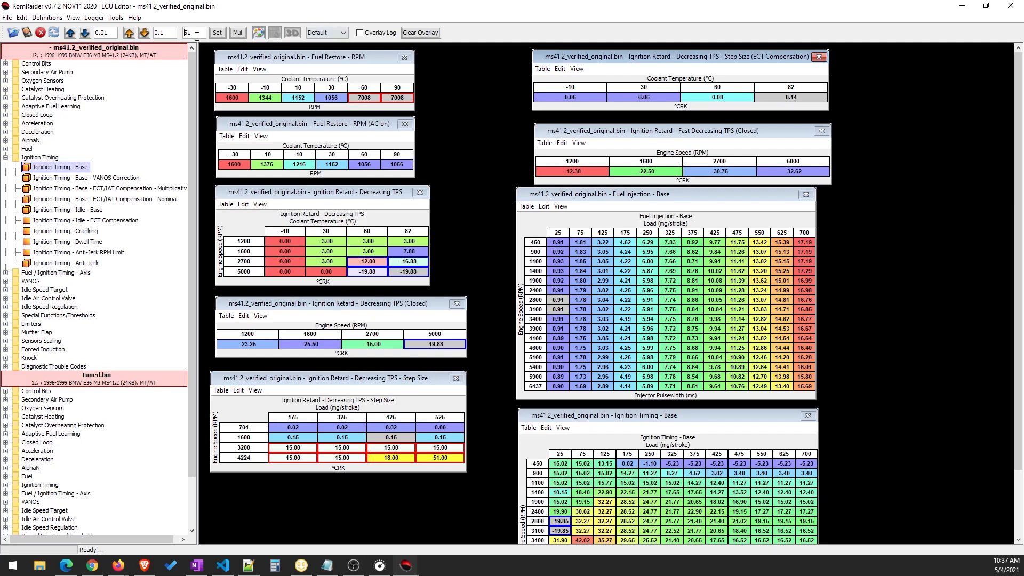
type("6")
left_click(217, 32)
Set the 5000 RPM cell of Ignition Retard - Fast Decreasing TPS (Closed) to -40 °CRK
left_click(774, 170)
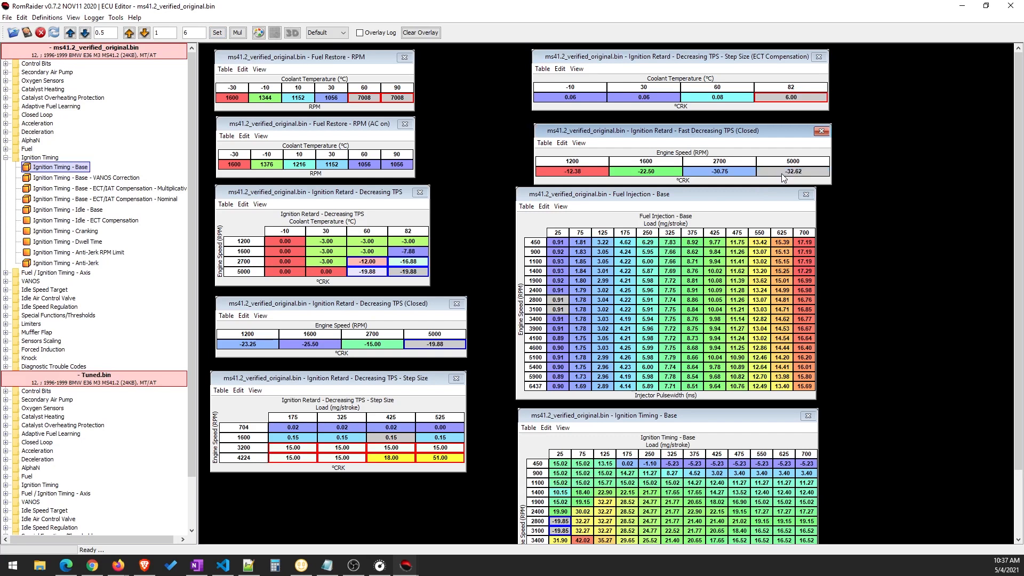
left_click(188, 37)
left_click(217, 33)
Select the 3100 to 6437 RPM cells at 25 mg/stroke load in the Fuel Injection - Base table
left_click(684, 271)
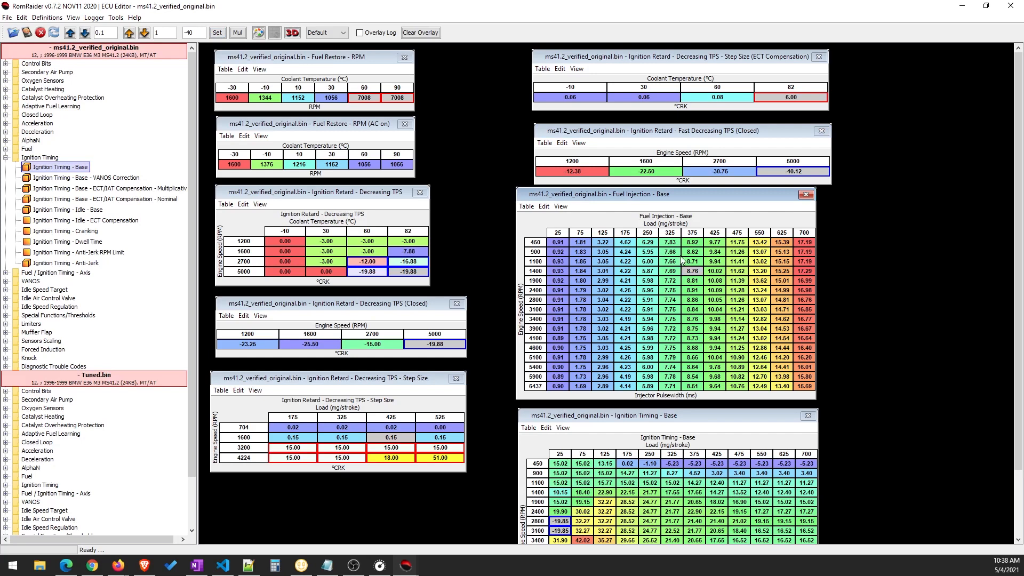
left_click_drag(700, 193, 704, 195)
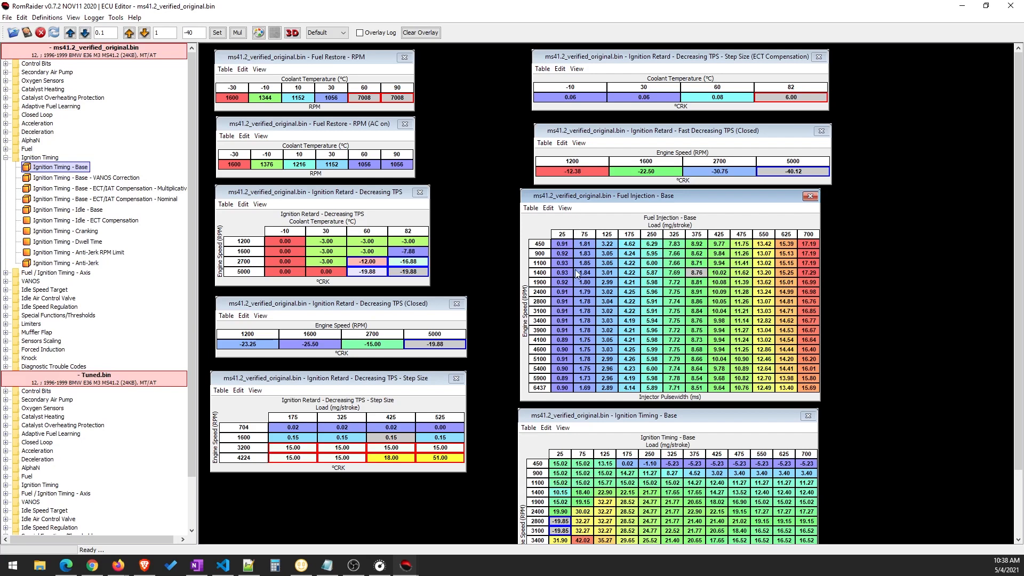
left_click(555, 313)
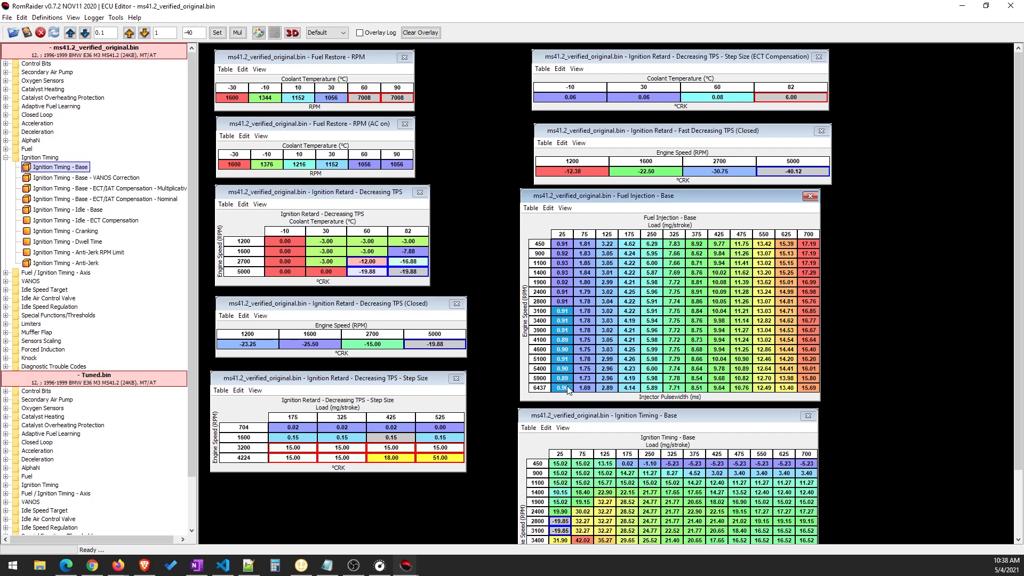
left_click_drag(568, 391, 568, 391)
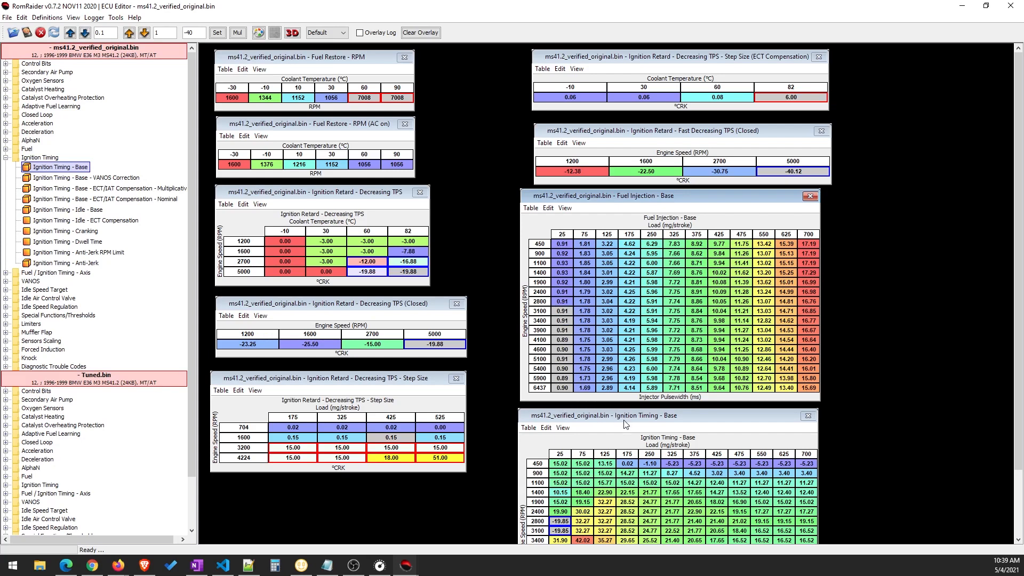
Bring the full Ignition Timing - Base table into view and set its 3400 to 6437 RPM cells at 25 mg/stroke load to -20 °BTDC
left_click_drag(632, 425, 743, 258)
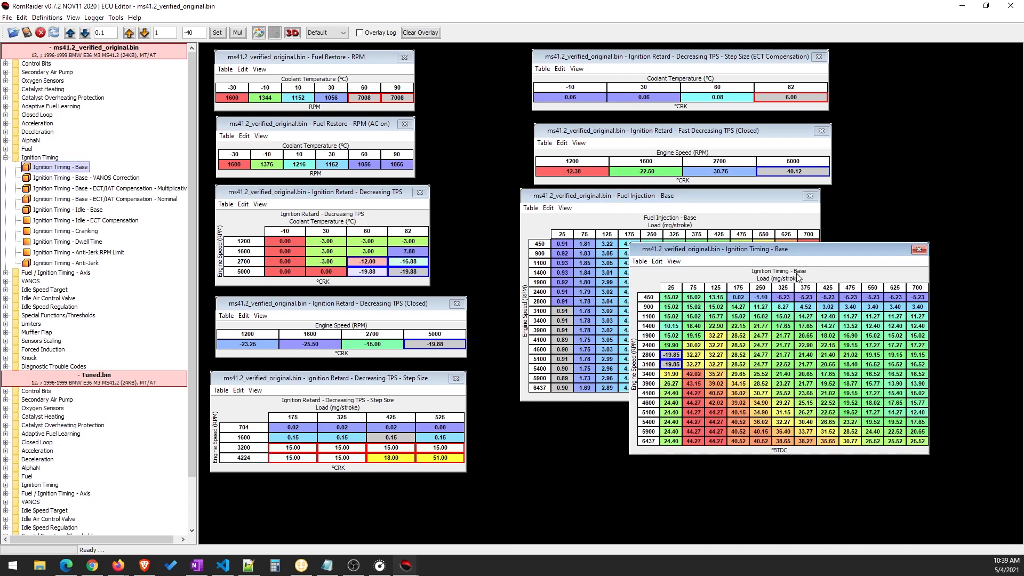
left_click(669, 383)
left_click_drag(673, 353, 680, 448)
left_click(673, 374)
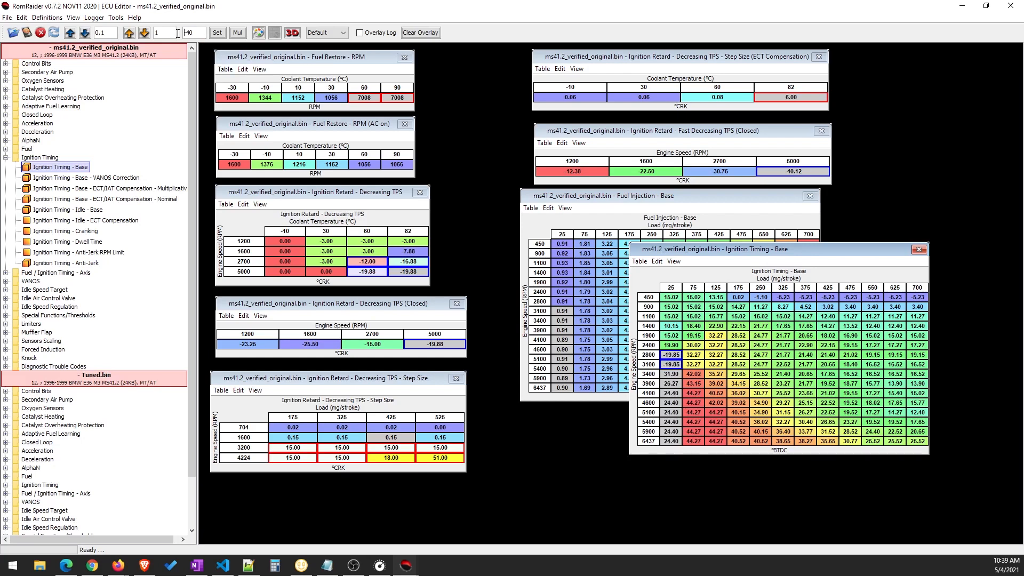
double_click(193, 33)
type("-2")
left_click(217, 33)
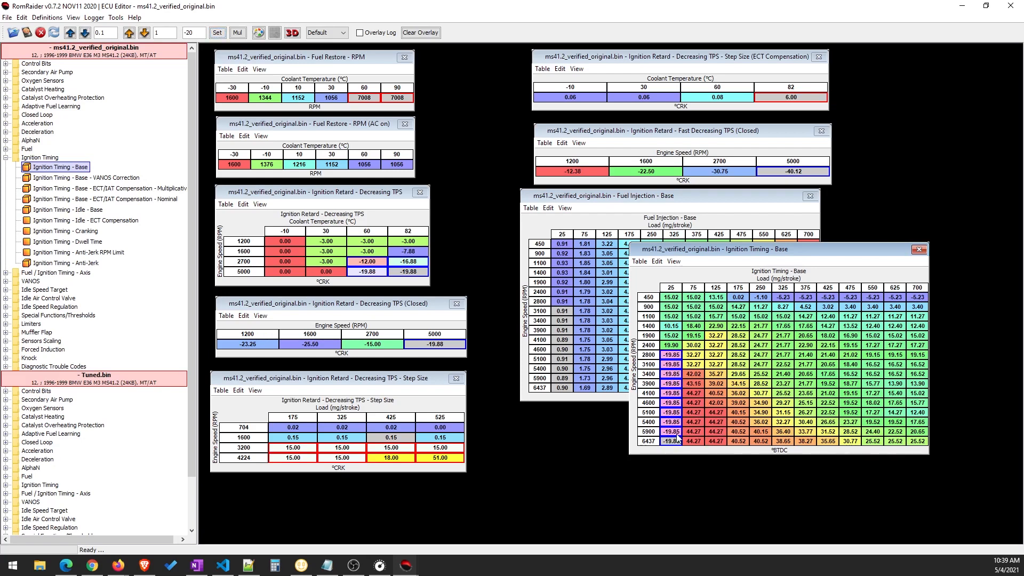
Move the Ignition Timing - Base table so it covers less of the Fuel Injection - Base table
left_click_drag(715, 251, 727, 252)
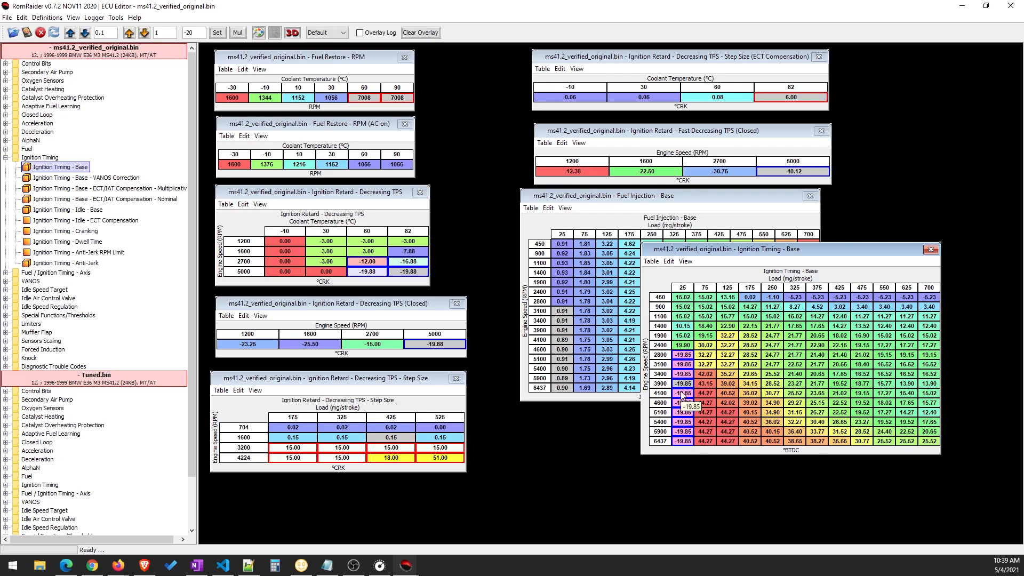
left_click_drag(723, 250, 779, 337)
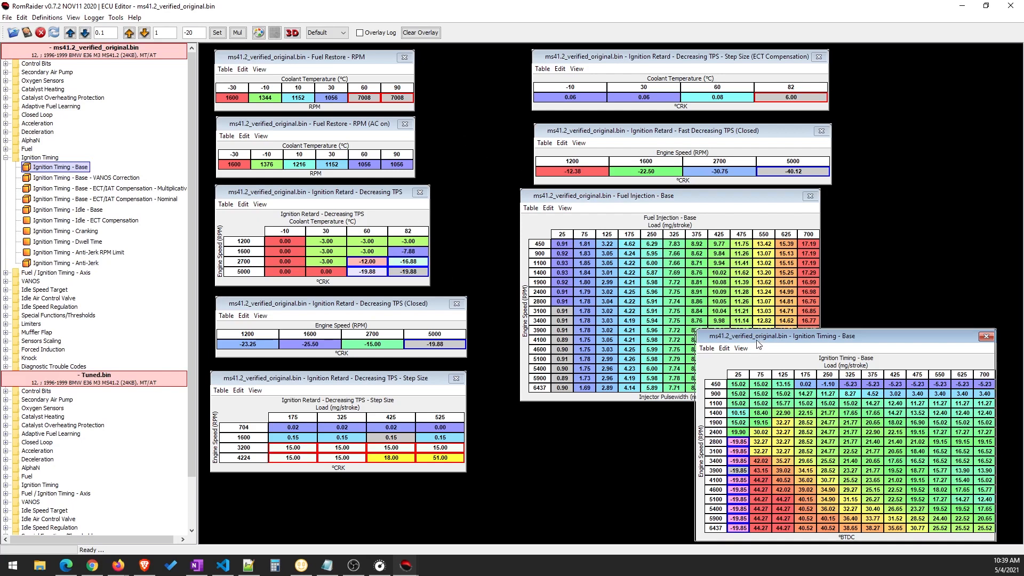
left_click_drag(754, 341, 714, 336)
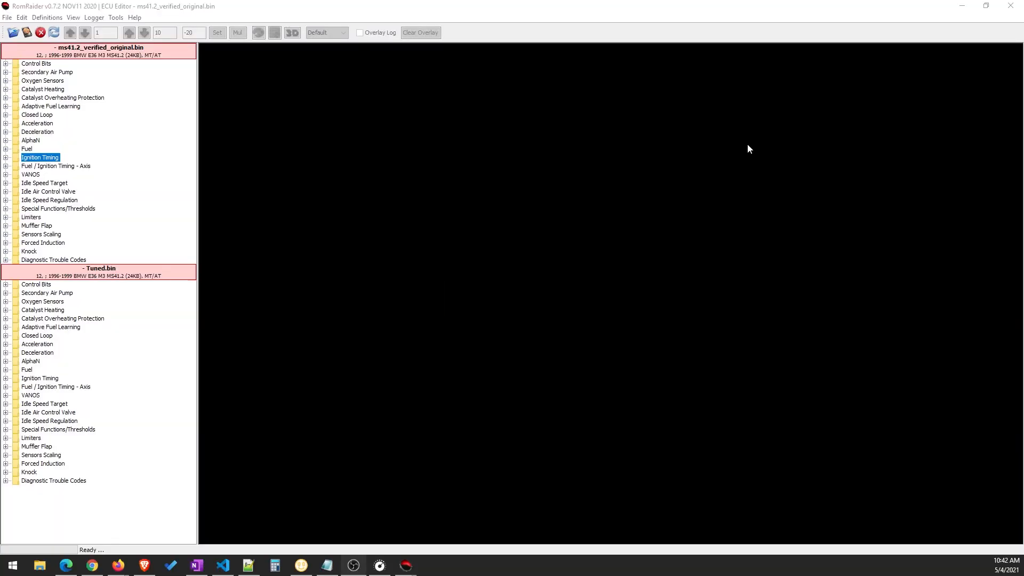
left_click(583, 12)
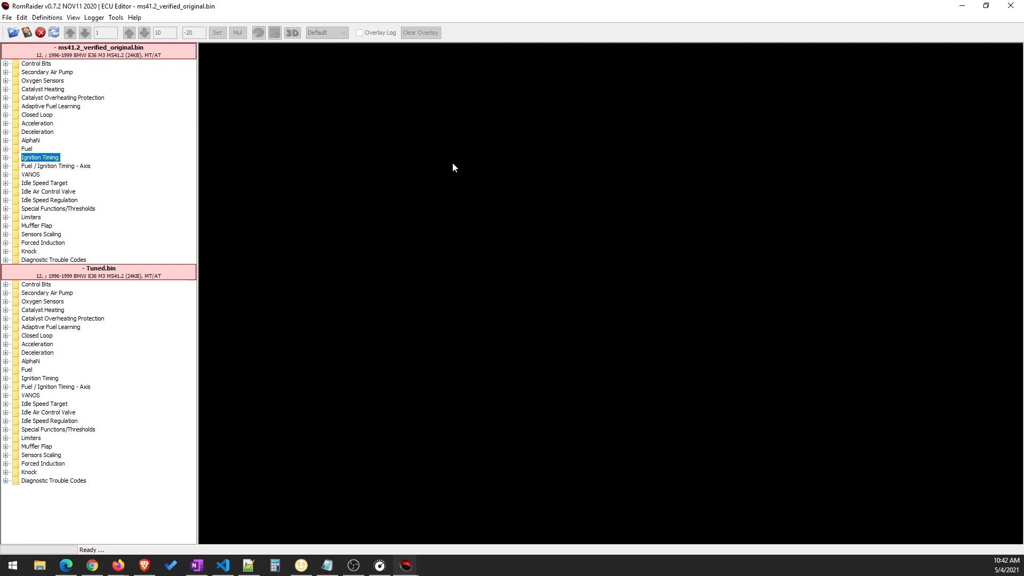
Compare the ms41.2_verified_original.bin image with Tuned.bin and reposition the comparison window
left_click(29, 17)
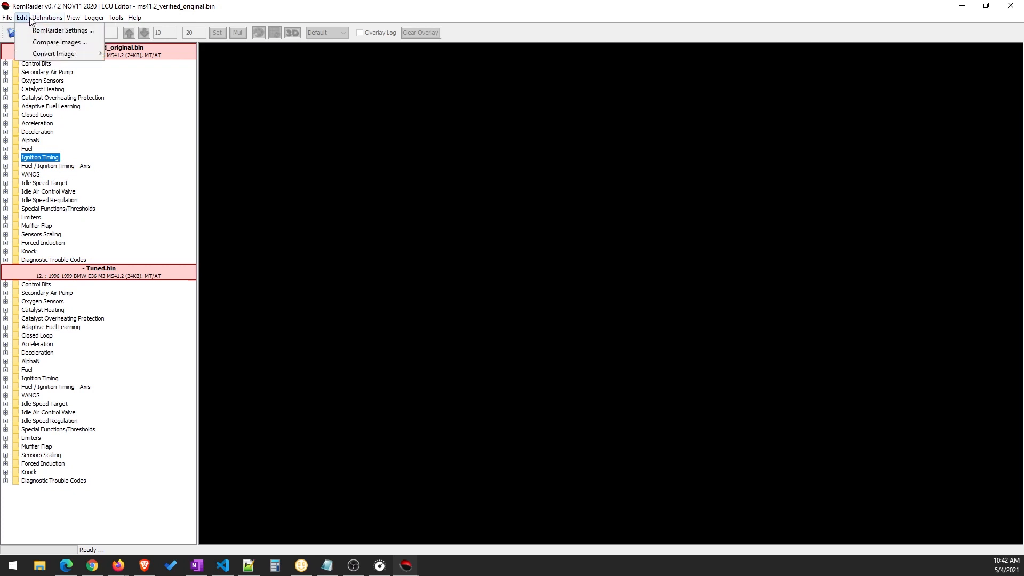
left_click(59, 43)
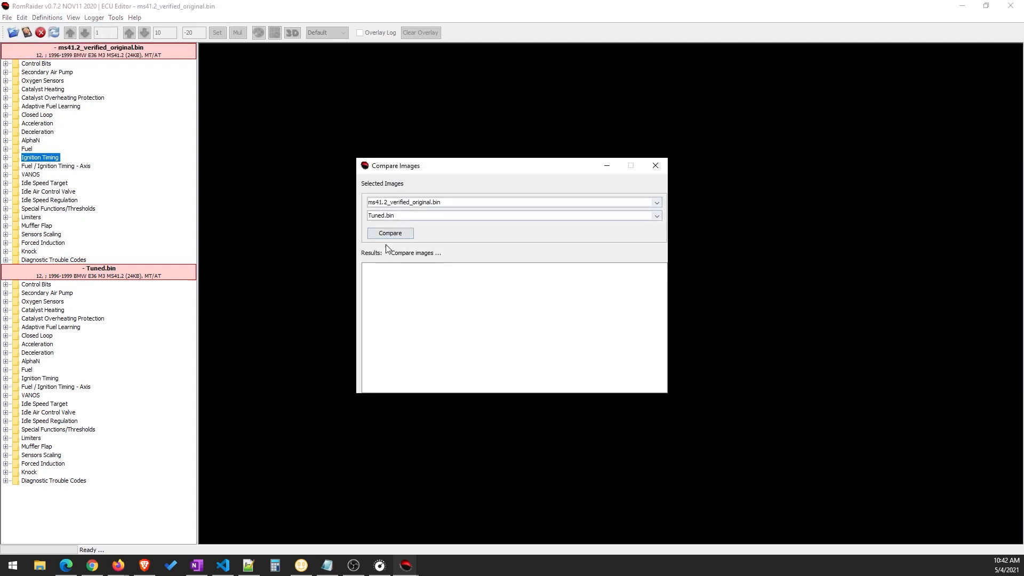
left_click(411, 233)
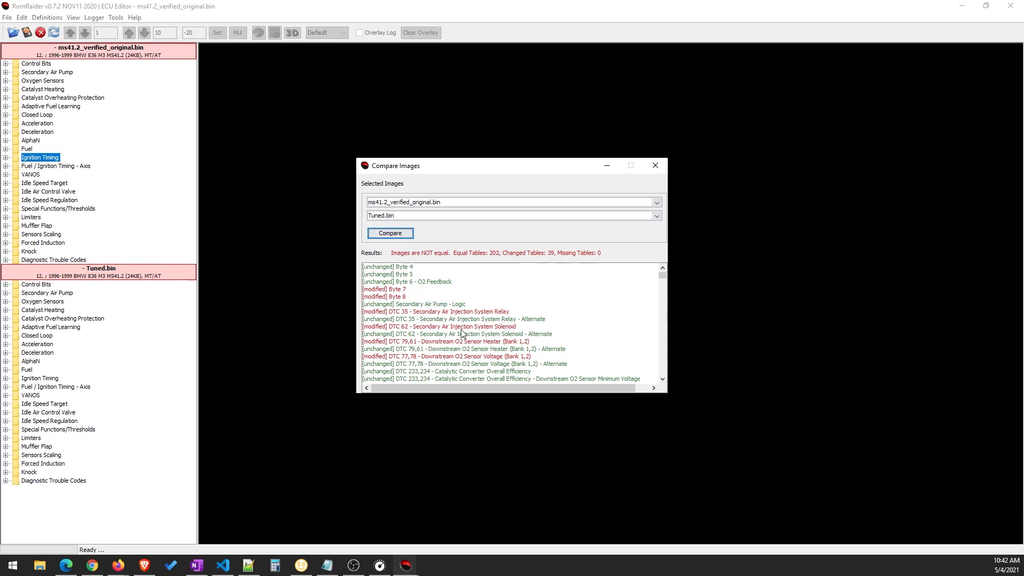
left_click_drag(532, 162, 556, 126)
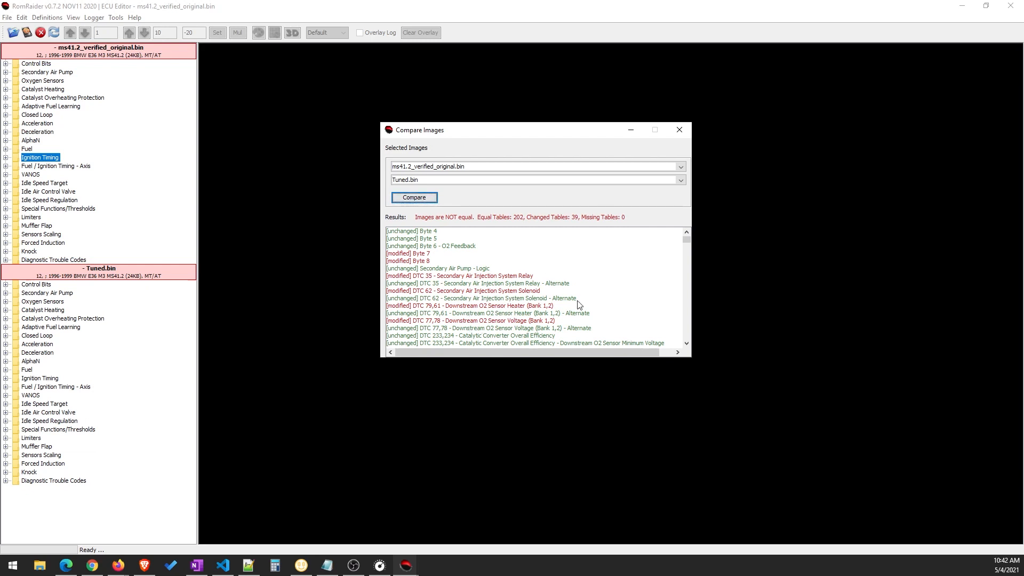
left_click_drag(571, 133, 636, 120)
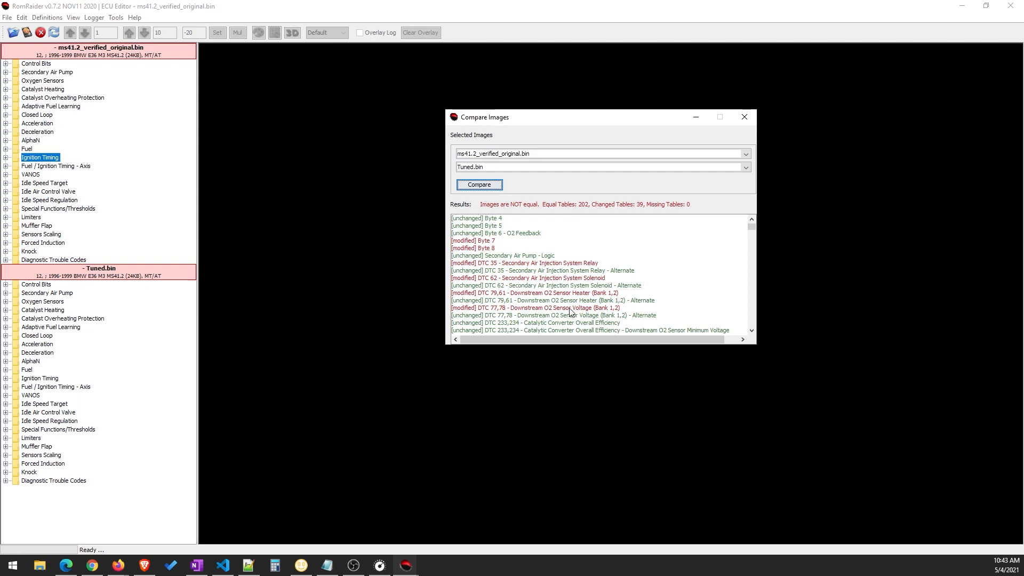
View the DTC 77,78 - Downstream O2 Sensor Voltage (Bank 1,2) setting of both images from the comparison results, and close both tables
scroll(570, 309, "down", 1)
scroll(569, 305, "down", 1)
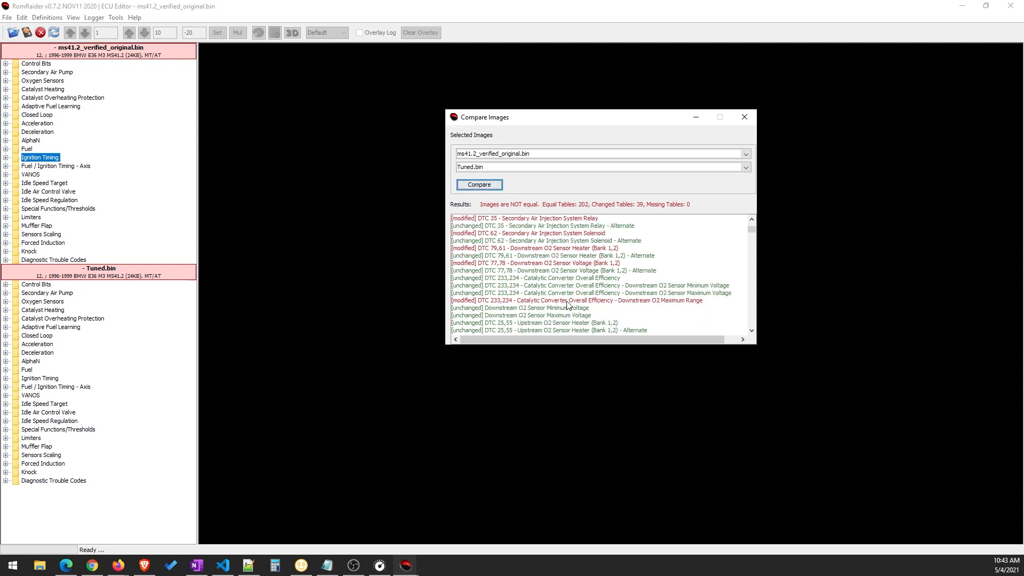
double_click(558, 262)
left_click_drag(348, 58, 341, 113)
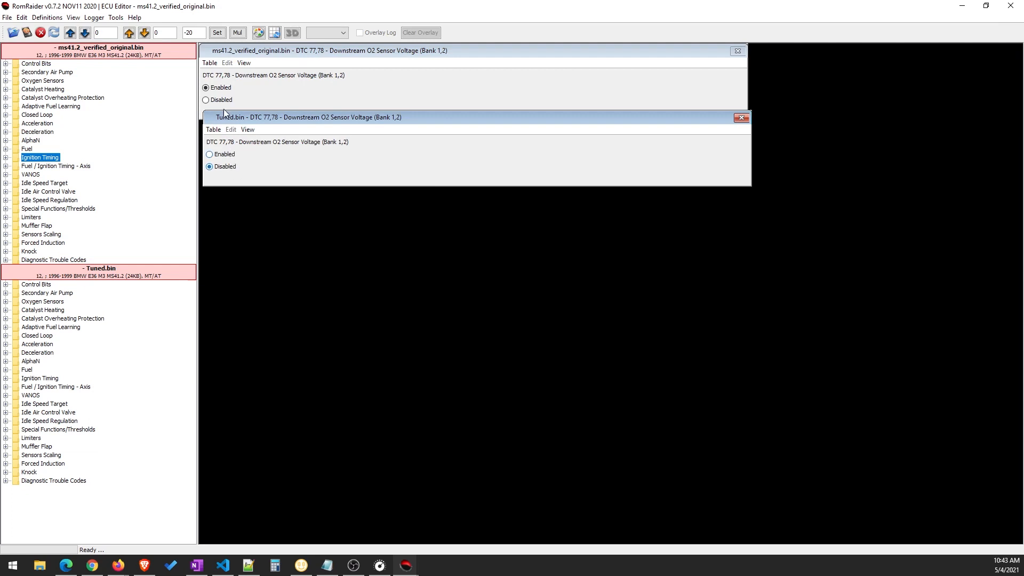
left_click(742, 117)
left_click(738, 51)
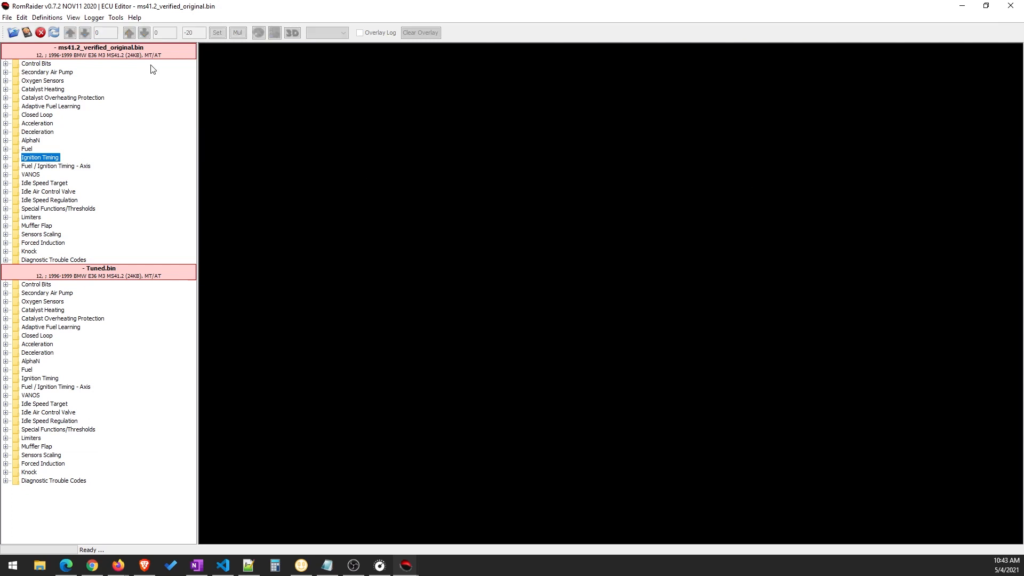
Compare the images again and view DTC 233,234 - Catalytic Converter Overall Efficiency - Downstream O2 Maximum Range in both, closing both tables
left_click(51, 18)
mouse_move(24, 18)
left_click(57, 42)
left_click(400, 234)
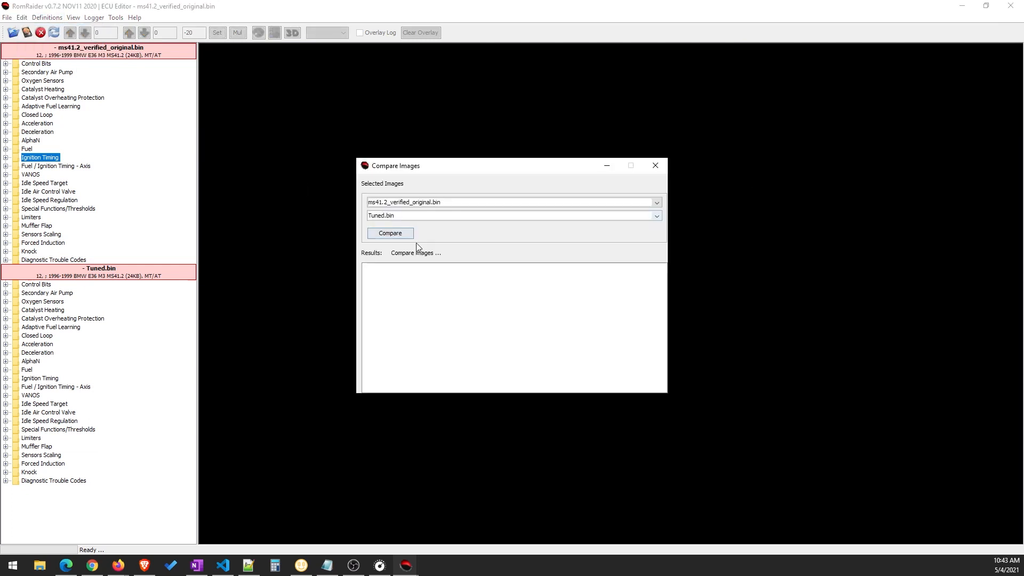
scroll(507, 352, "down", 4)
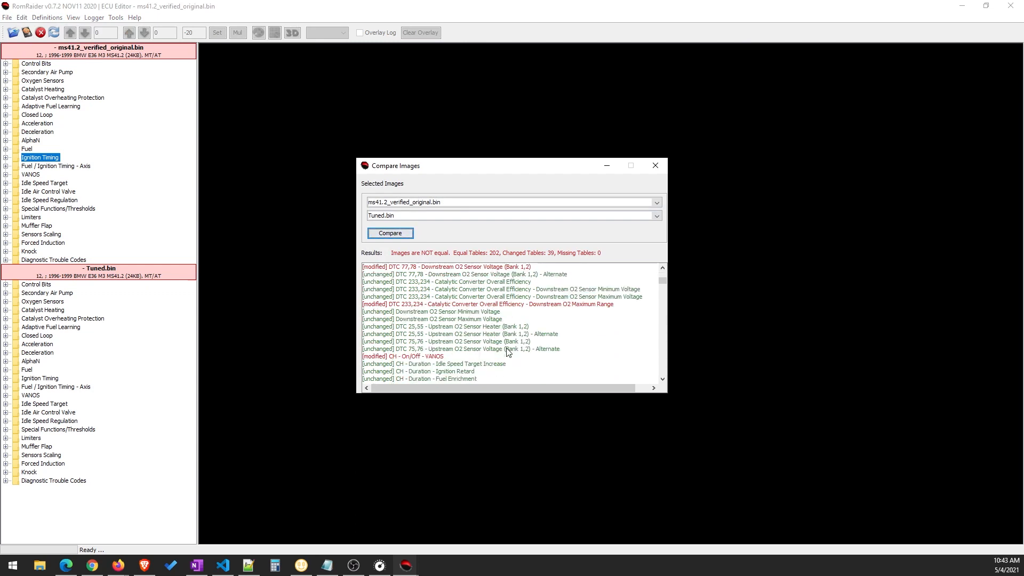
scroll(509, 352, "up", 1)
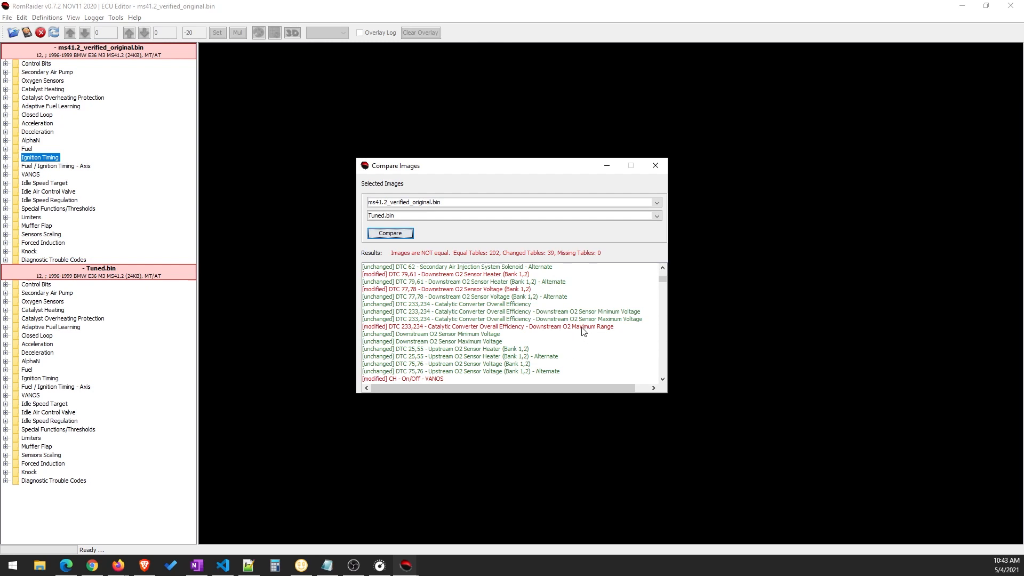
left_click(554, 332)
double_click(555, 332)
left_click_drag(282, 63, 280, 120)
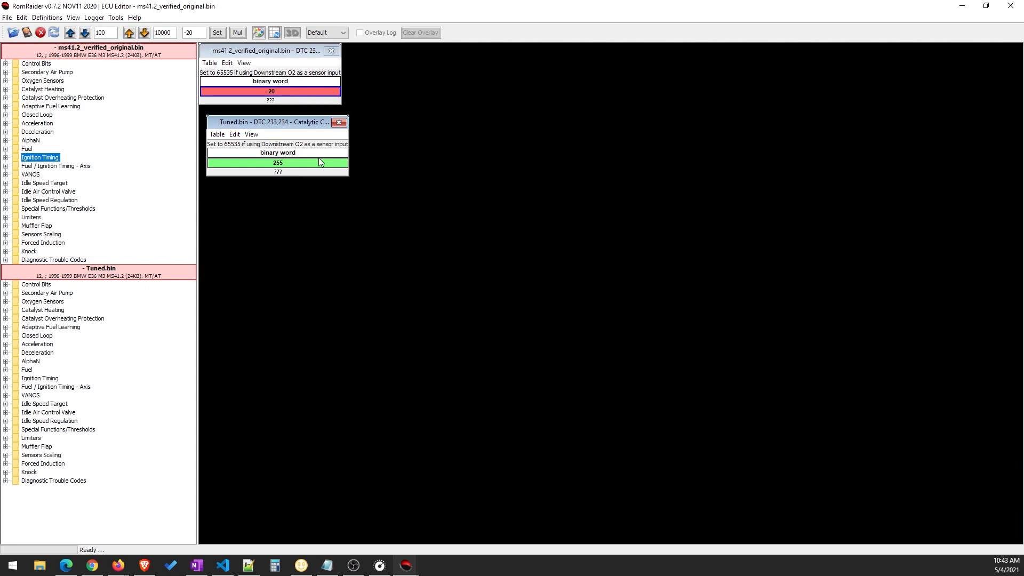
left_click(332, 50)
left_click(339, 122)
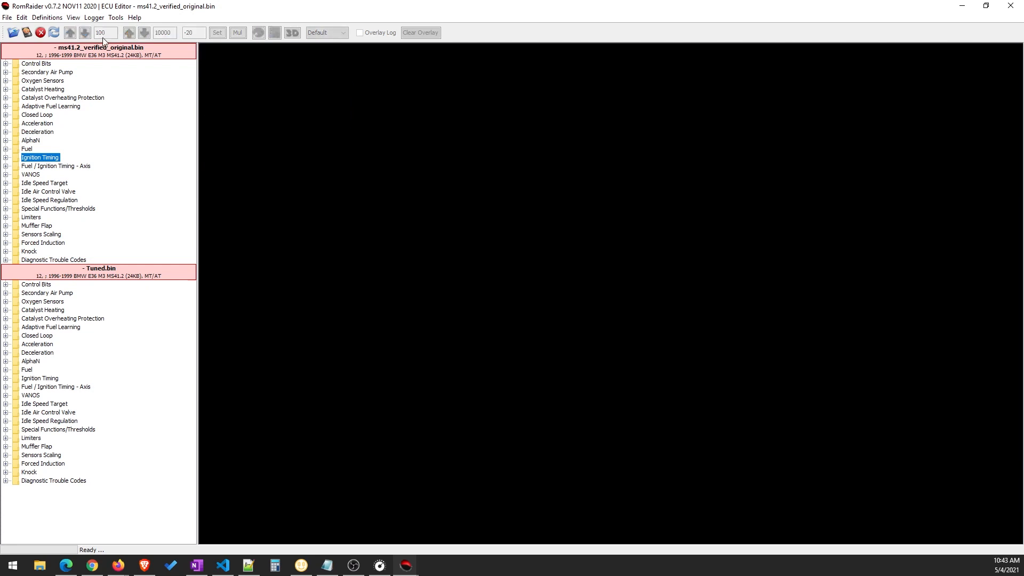
Rerun the comparison of the original and tuned images and examine the catalyst heating, acceleration and deceleration differences
left_click(22, 19)
left_click(59, 42)
left_click(390, 233)
scroll(536, 340, "down", 5)
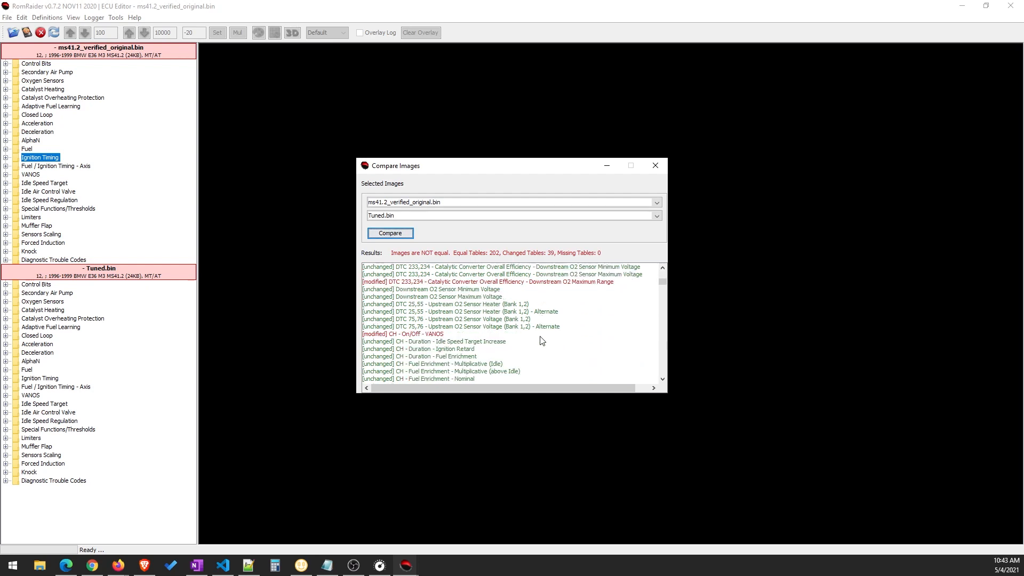
scroll(541, 341, "down", 3)
scroll(542, 340, "down", 10)
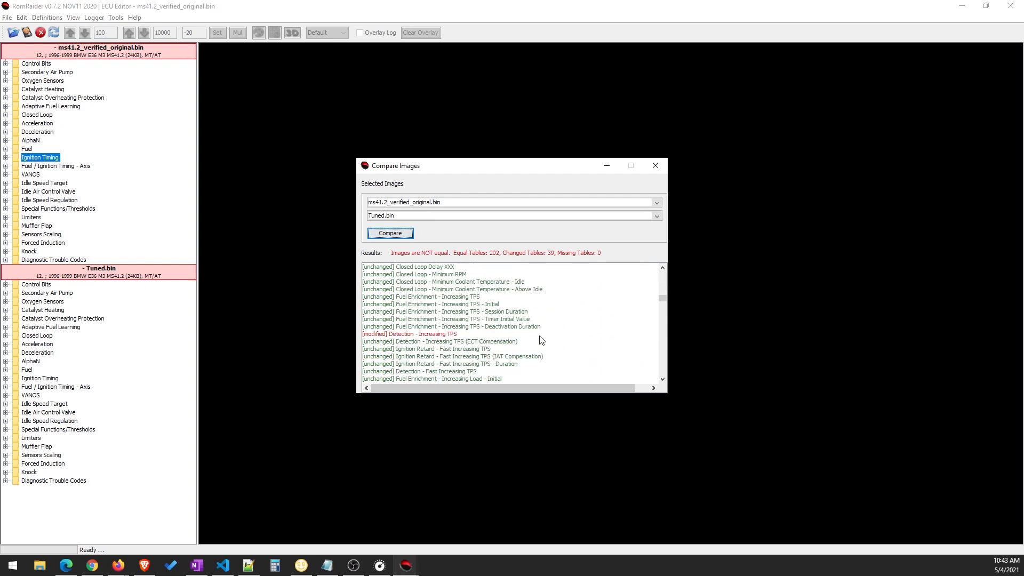
scroll(542, 341, "down", 1)
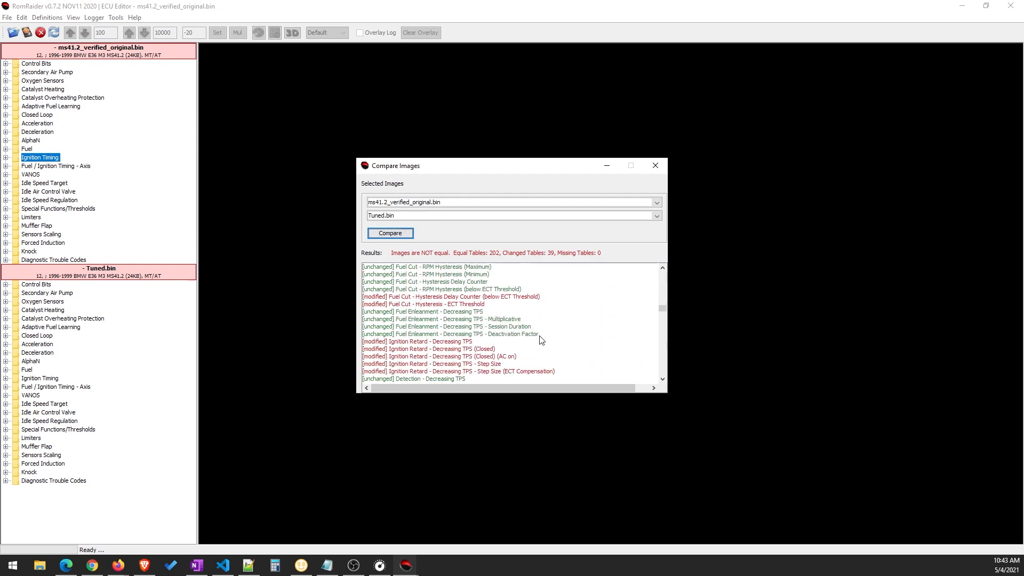
Examine the Vehicle Speed Limit and Engine Speed Limiter entries in the comparison results
scroll(540, 340, "down", 3)
scroll(541, 341, "down", 3)
scroll(541, 341, "down", 10)
scroll(541, 341, "down", 12)
scroll(540, 341, "down", 2)
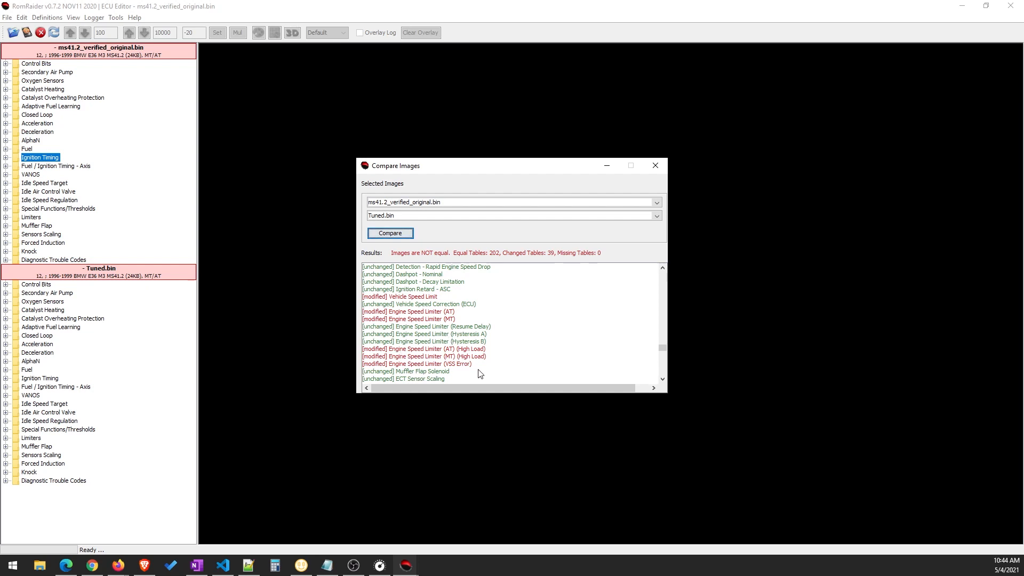
scroll(480, 373, "down", 1)
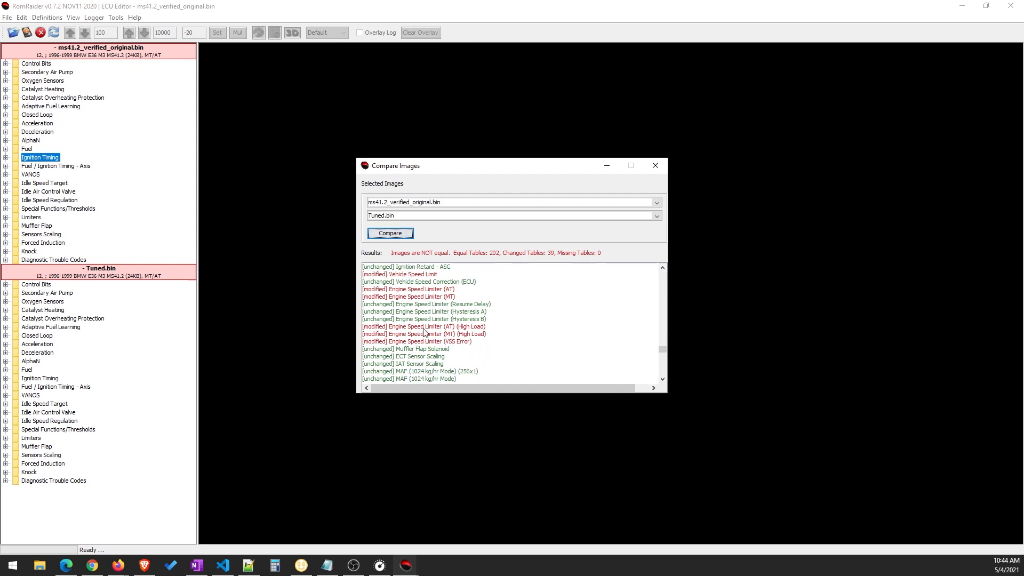
scroll(433, 340, "down", 8)
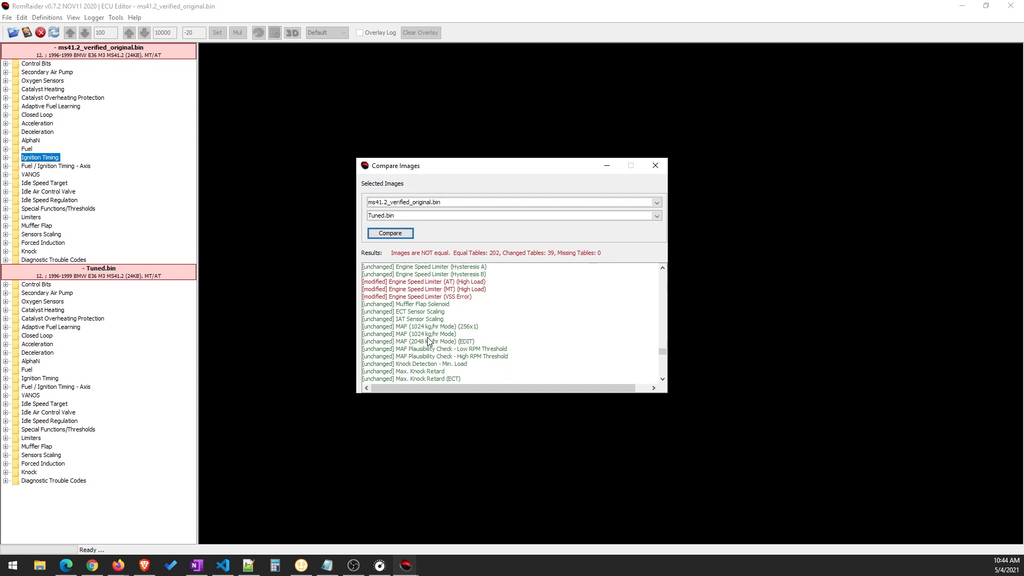
Examine the charcoal filter, running losses valve and exhaust flap trouble code entries in the comparison results
scroll(491, 360, "down", 5)
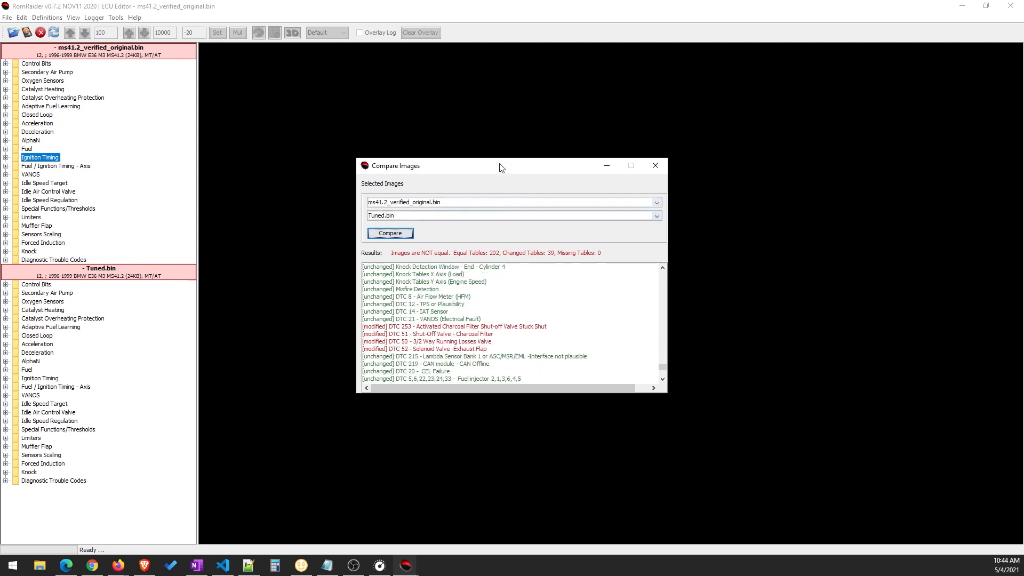
left_click_drag(501, 165, 584, 140)
scroll(582, 300, "down", 1)
scroll(581, 300, "up", 1)
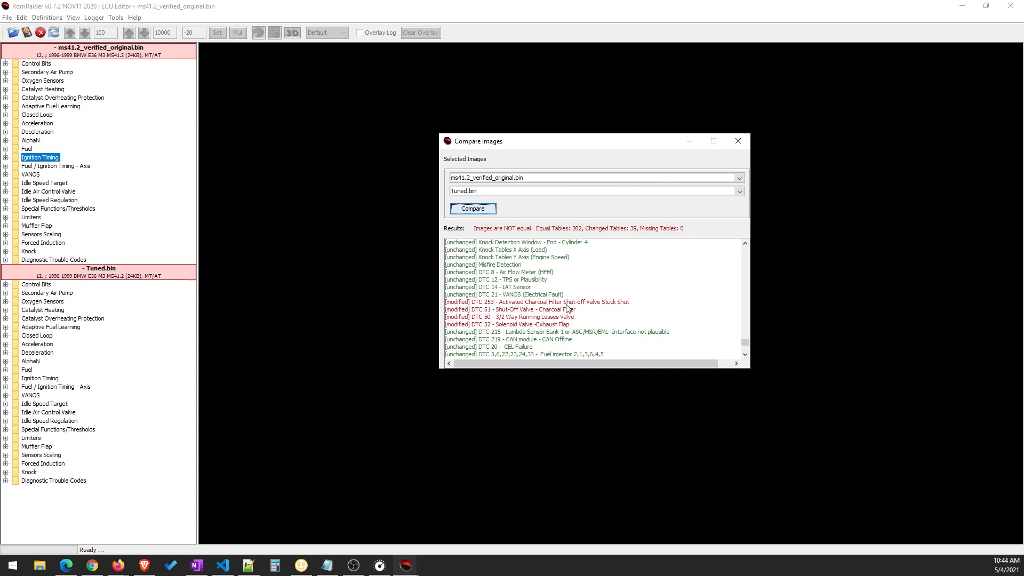
left_click_drag(572, 146, 583, 148)
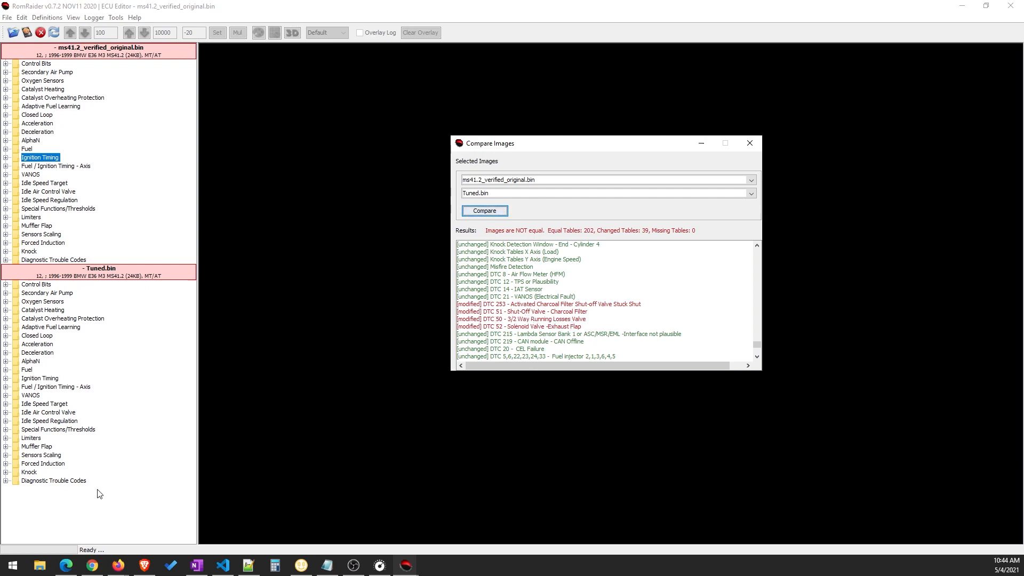
View Misfire Detection, DTC 8 - Air Flow Meter (HFM) and DTC 12 - TPS or Plausibility of the original image, and close them
left_click(5, 261)
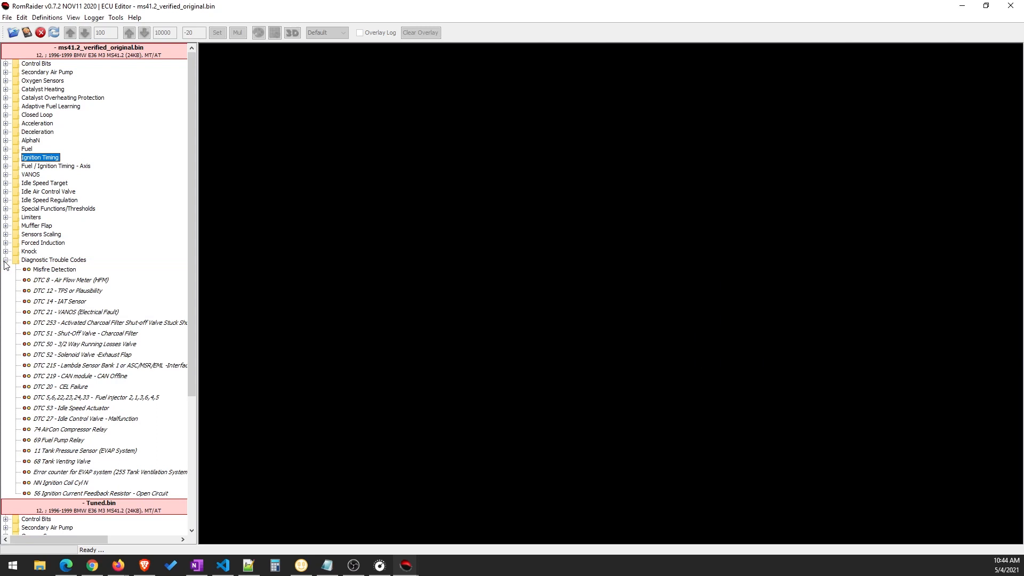
scroll(109, 309, "down", 2)
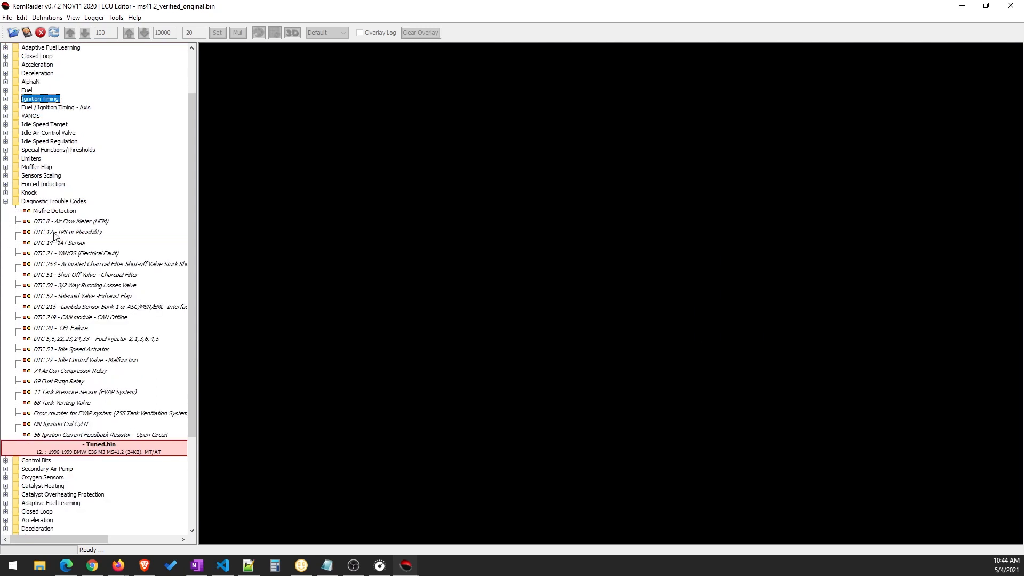
double_click(57, 211)
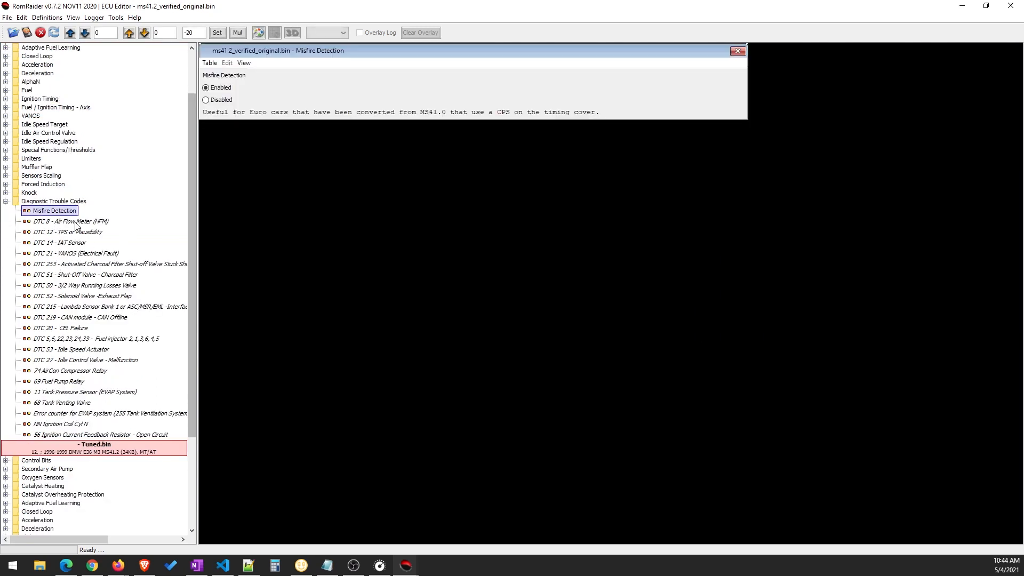
double_click(76, 222)
double_click(76, 233)
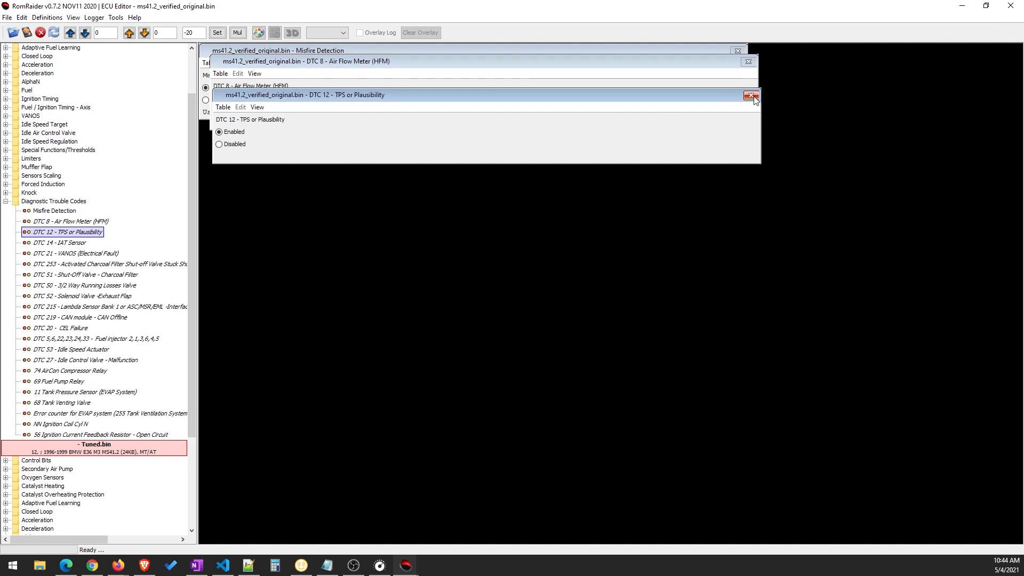
left_click(751, 95)
left_click(748, 61)
left_click(737, 50)
Compare the two images once more and examine the diagnostic trouble code entries through the end of the results
left_click(51, 21)
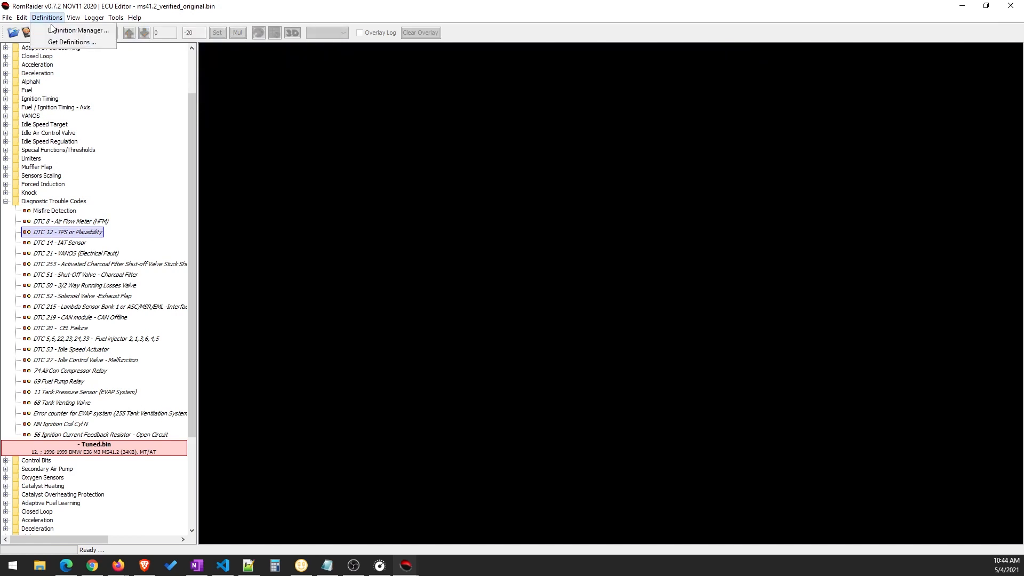
left_click(41, 43)
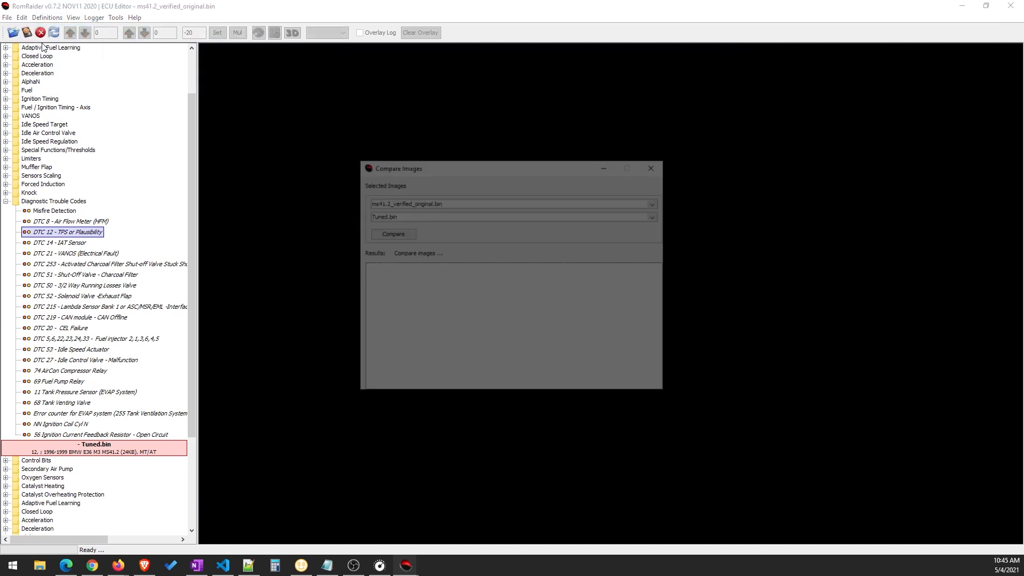
left_click(389, 234)
scroll(553, 367, "down", 10)
scroll(544, 360, "down", 5)
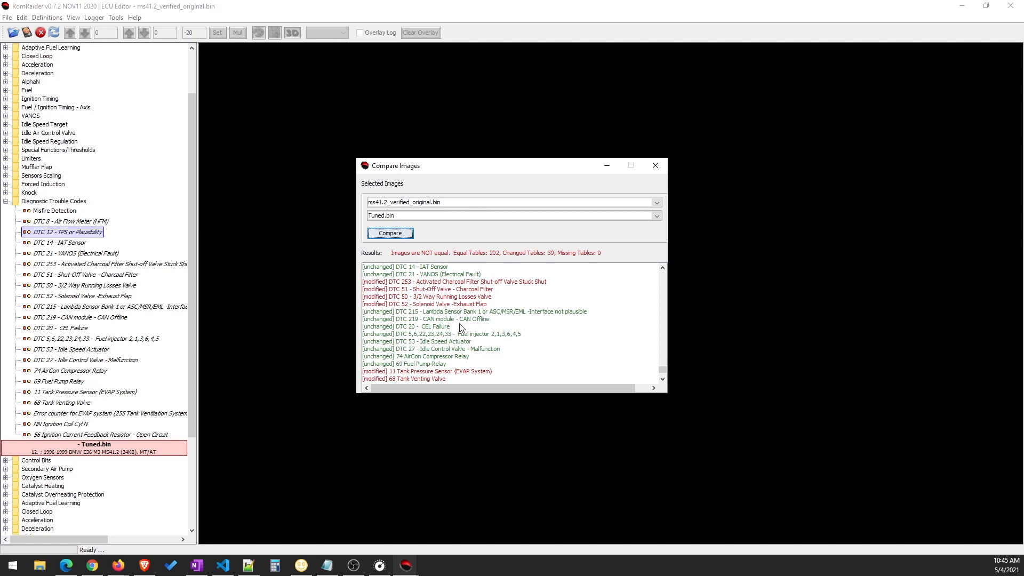
scroll(462, 312, "down", 2)
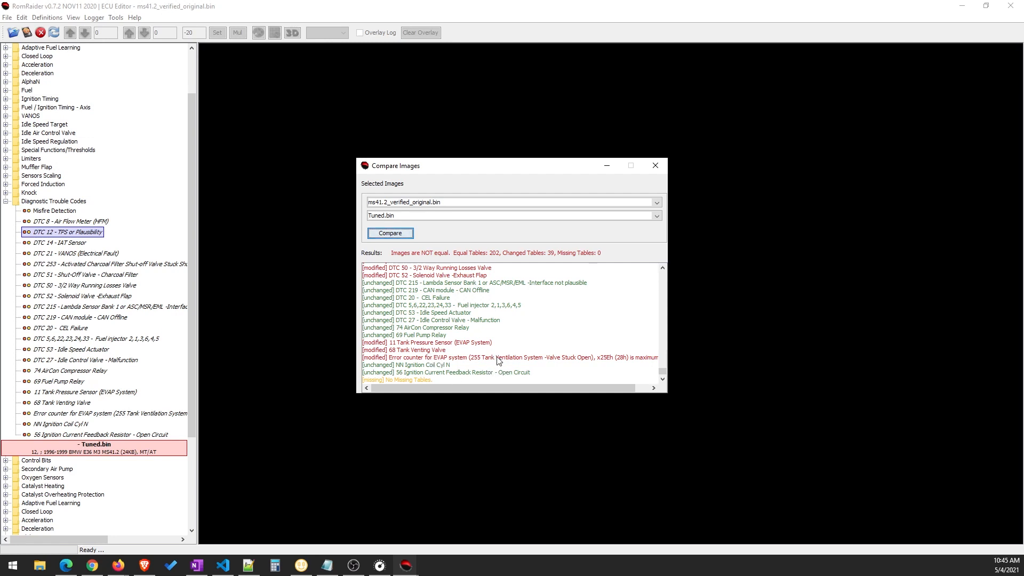
Recheck the modified charcoal filter, tank pressure sensor and tank venting valve entries, and close the image comparison
scroll(456, 359, "up", 1)
scroll(456, 358, "down", 1)
scroll(464, 346, "up", 5)
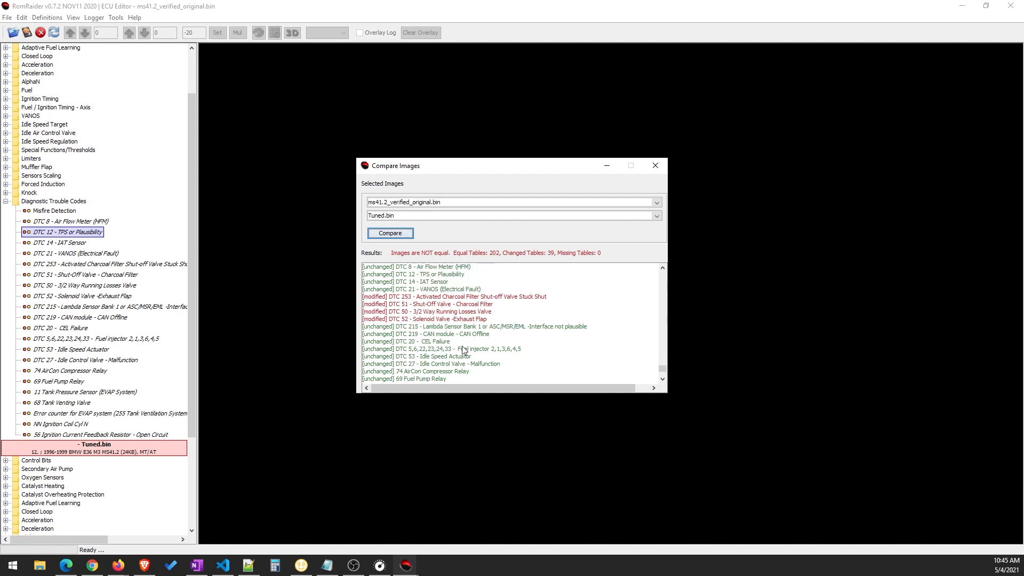
scroll(461, 355, "down", 5)
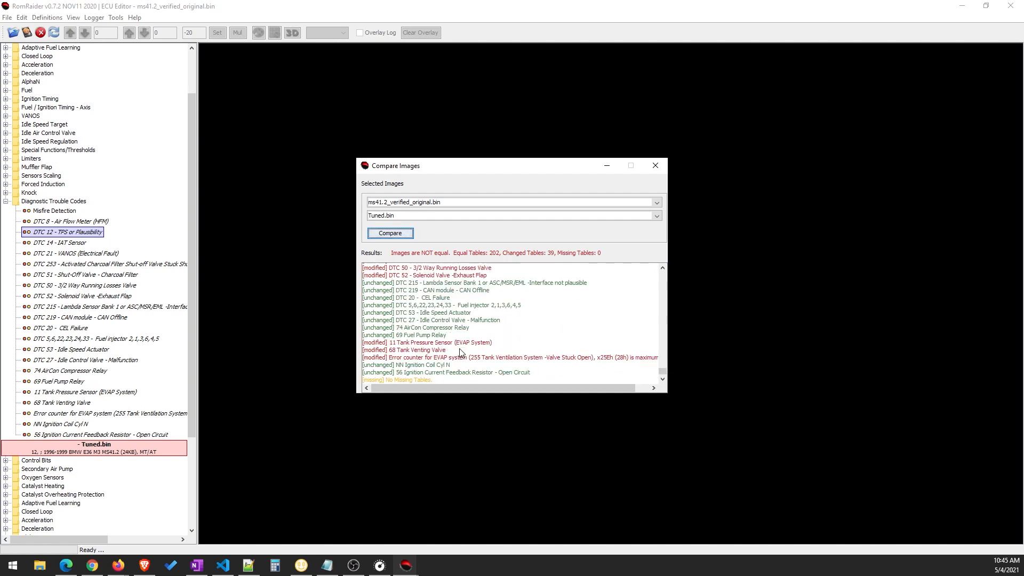
left_click_drag(523, 166, 583, 150)
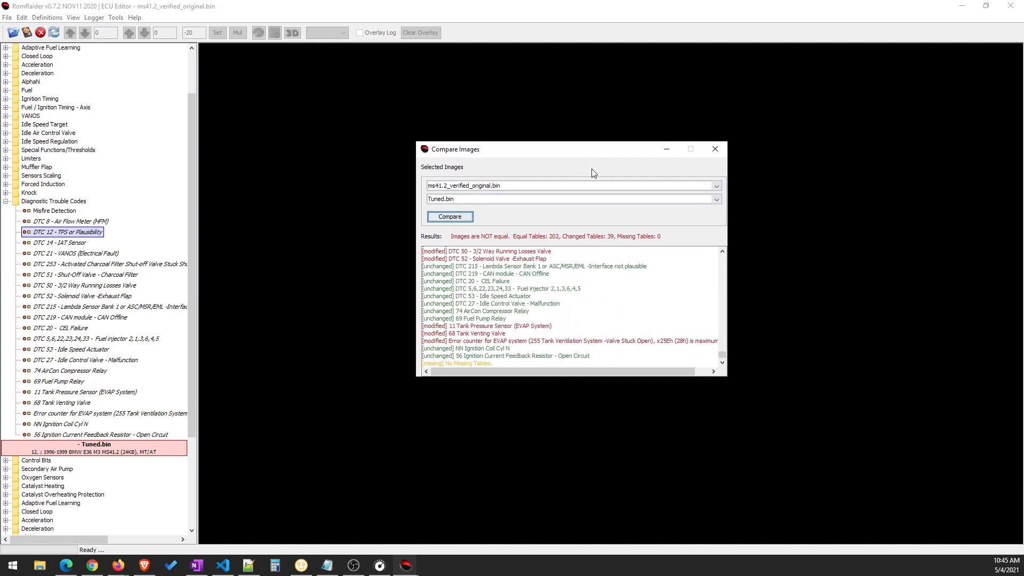
scroll(538, 341, "up", 2)
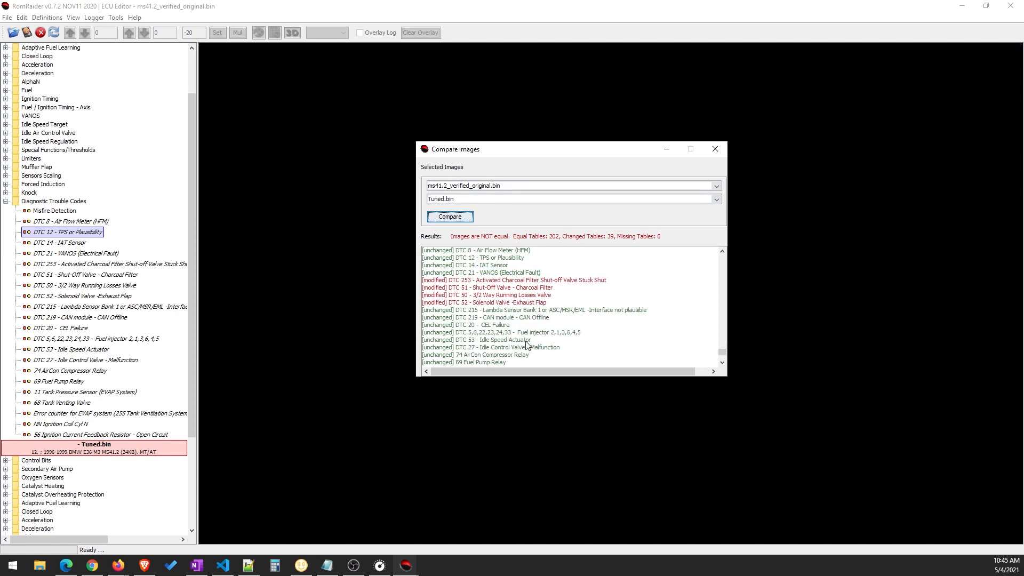
left_click_drag(546, 152, 529, 152)
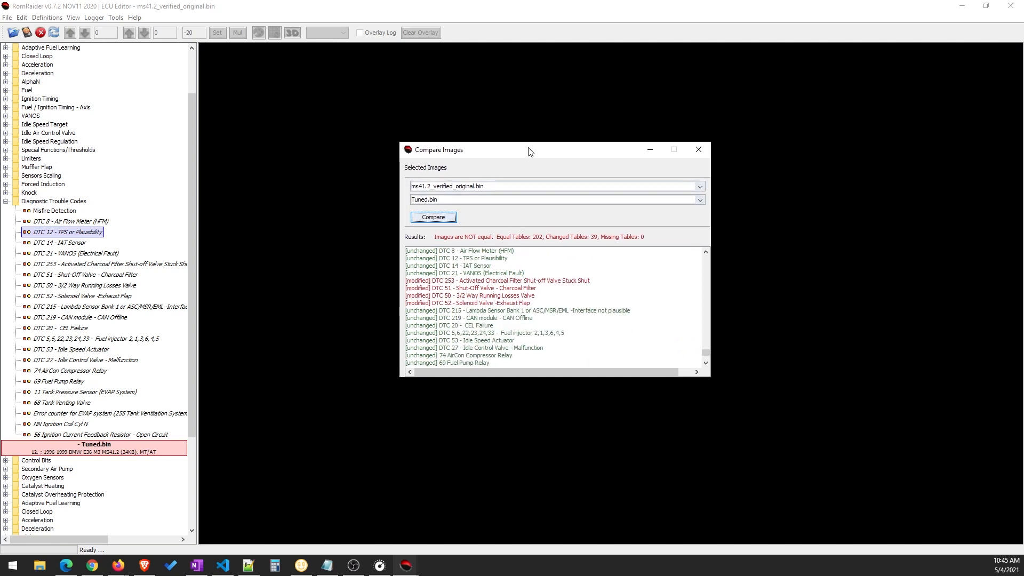
left_click(697, 151)
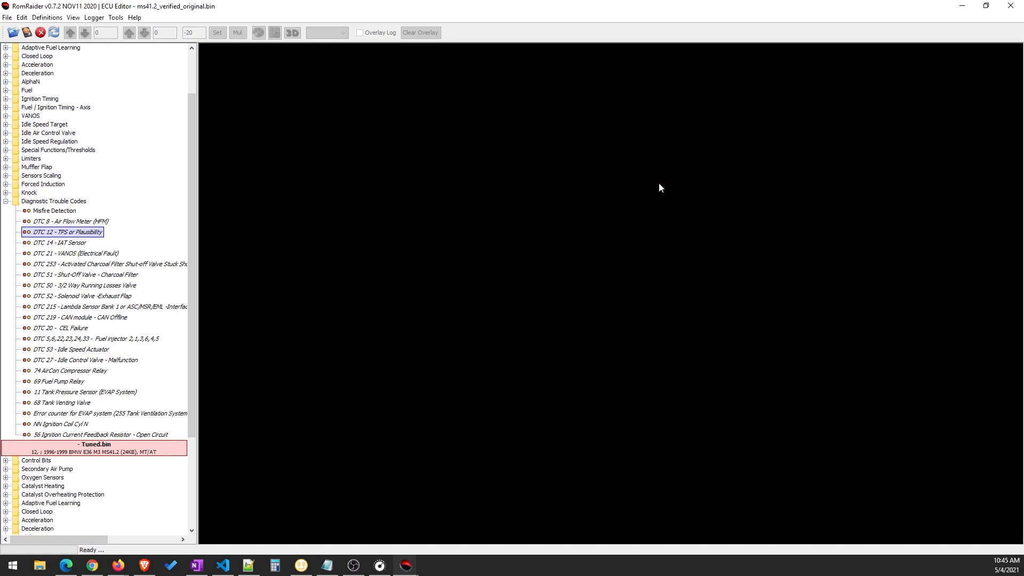